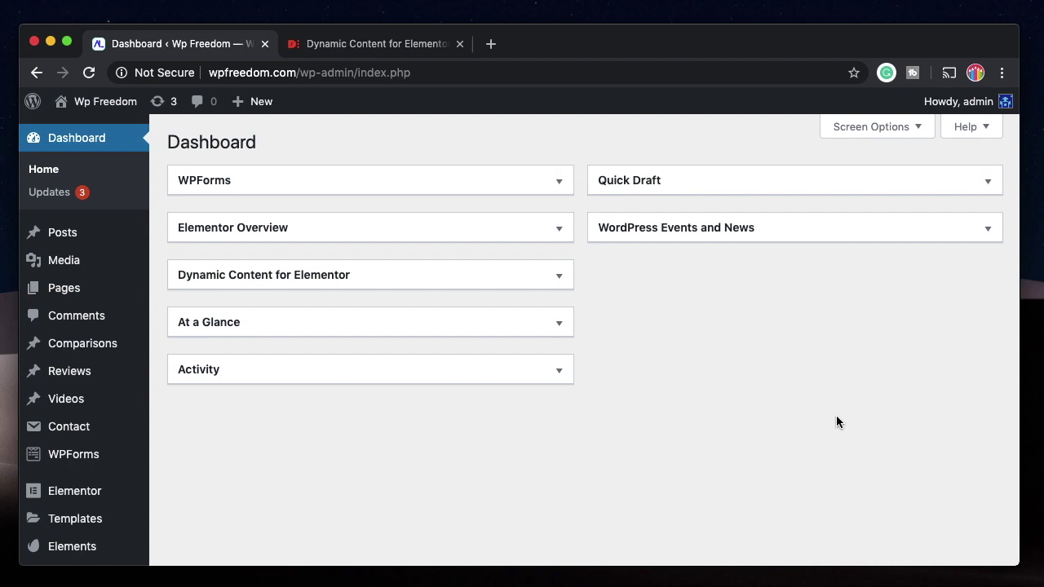
Step: Browse the Dynamic Content for Elementor homepage on dynamic.ooo, then close that tab
click(361, 45)
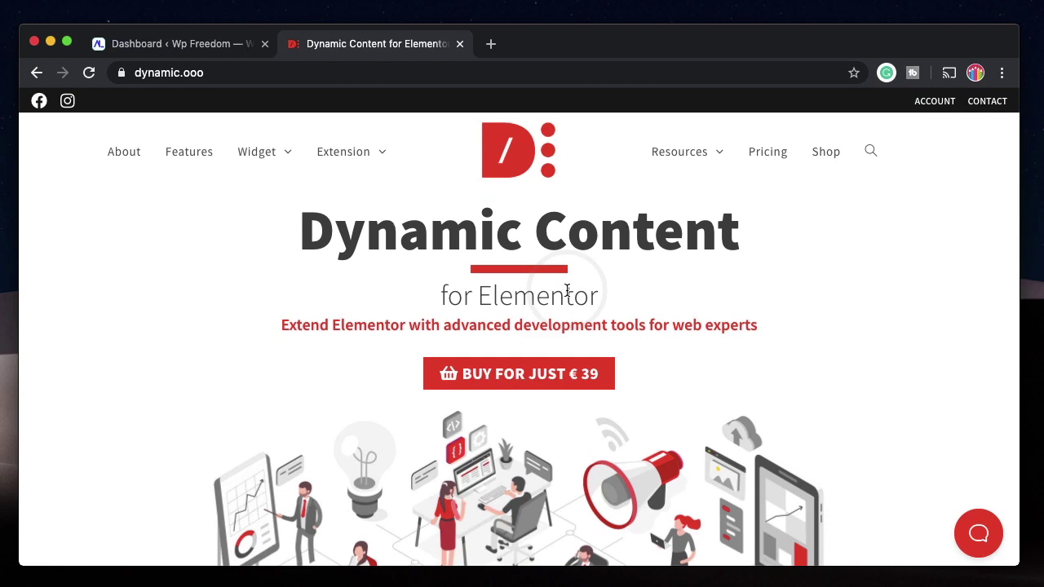
scroll(567, 291, down, 5)
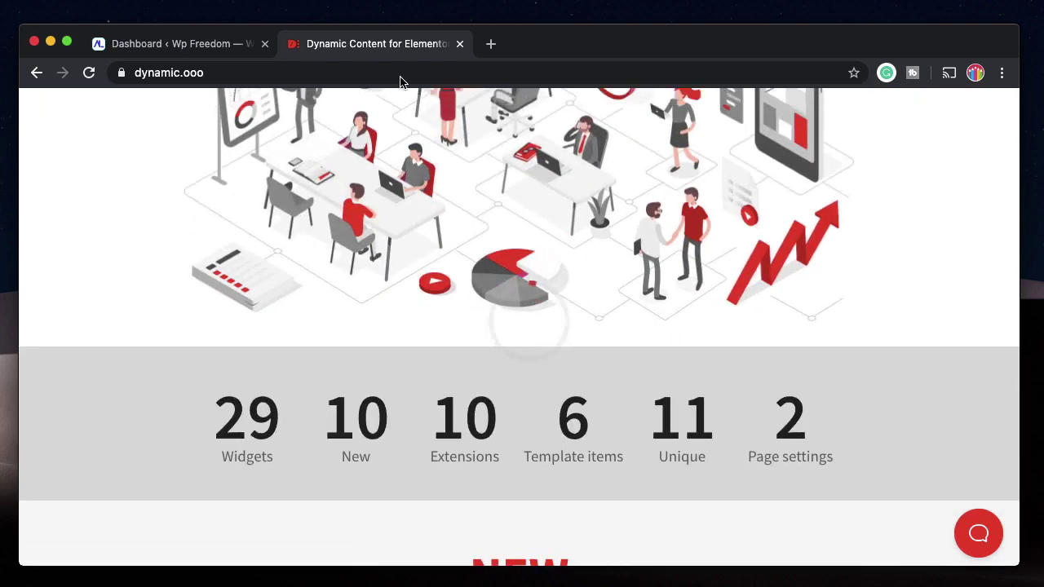
click(460, 44)
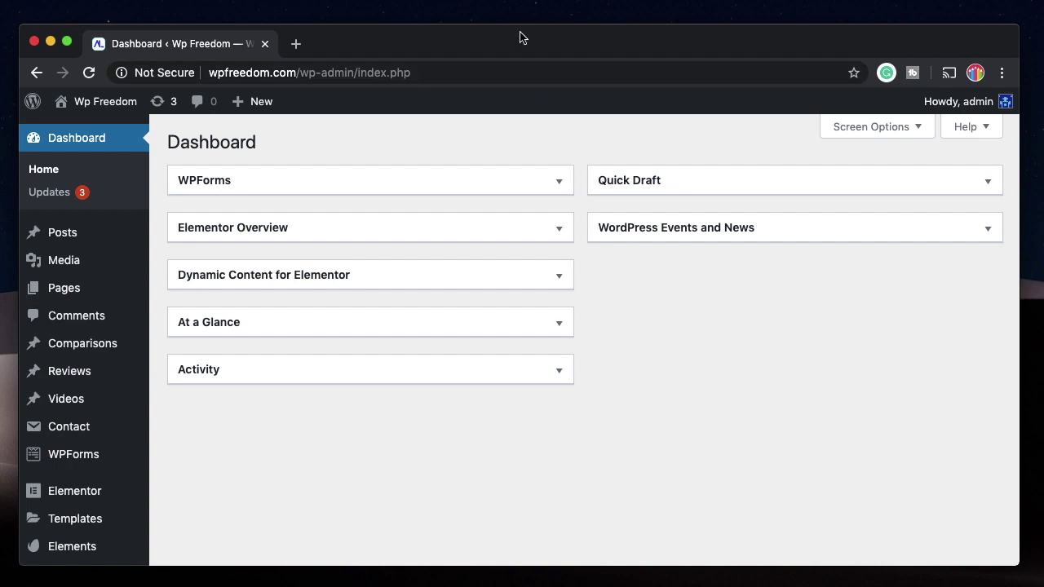
Step: Disable the template system on the Elementor > Dynamic Content settings page
scroll(110, 345, down, 3)
mouse_move(82, 348)
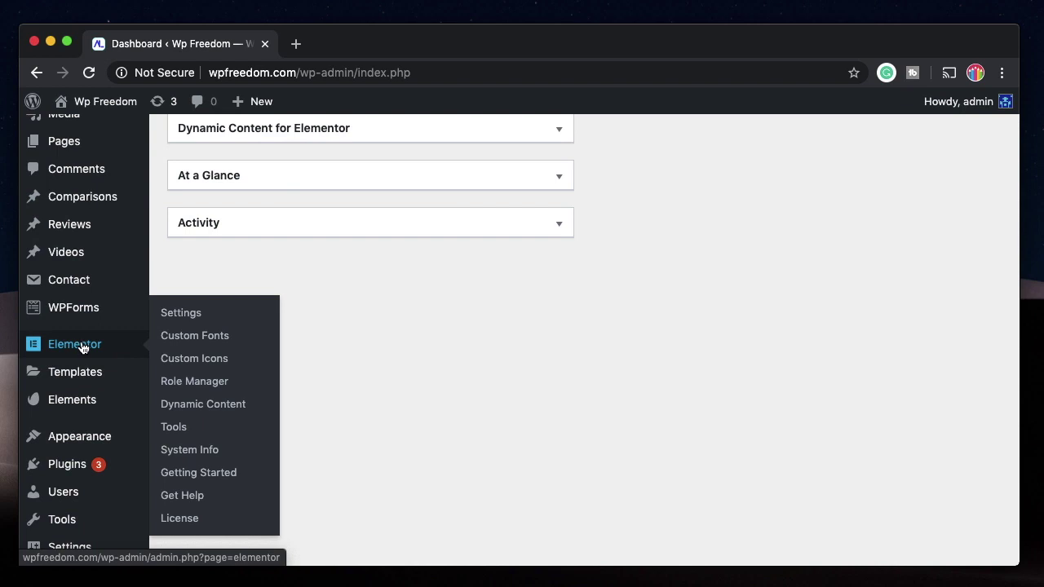
click(197, 411)
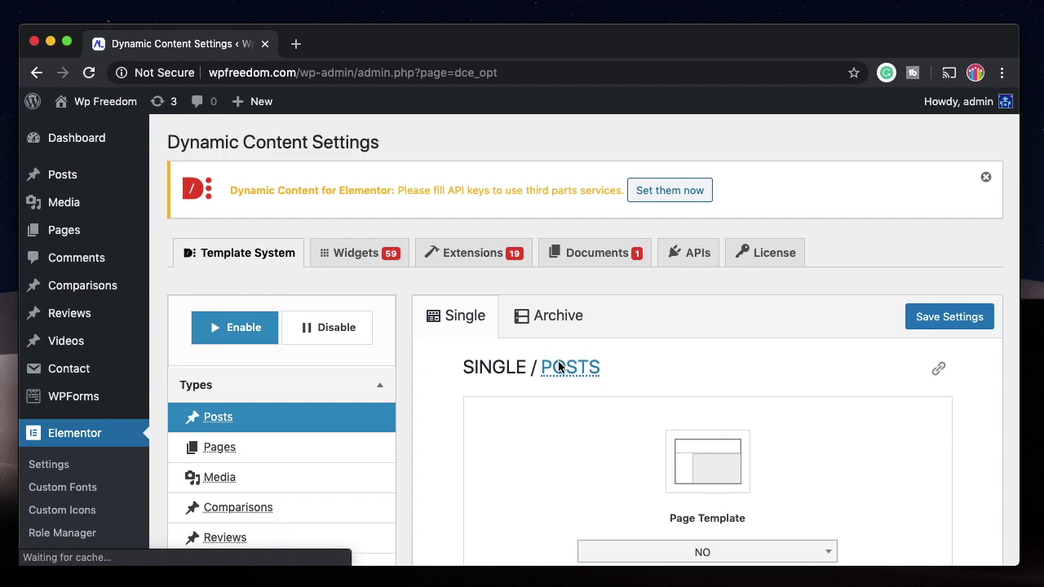
click(332, 335)
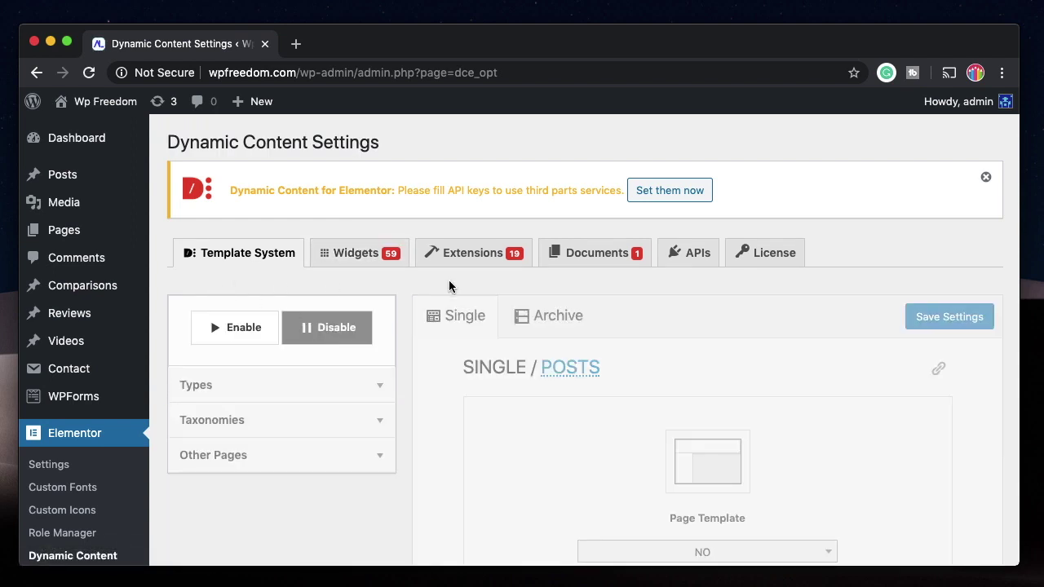
Step: Review the Extensions tab to confirm Form Steps is enabled
click(469, 261)
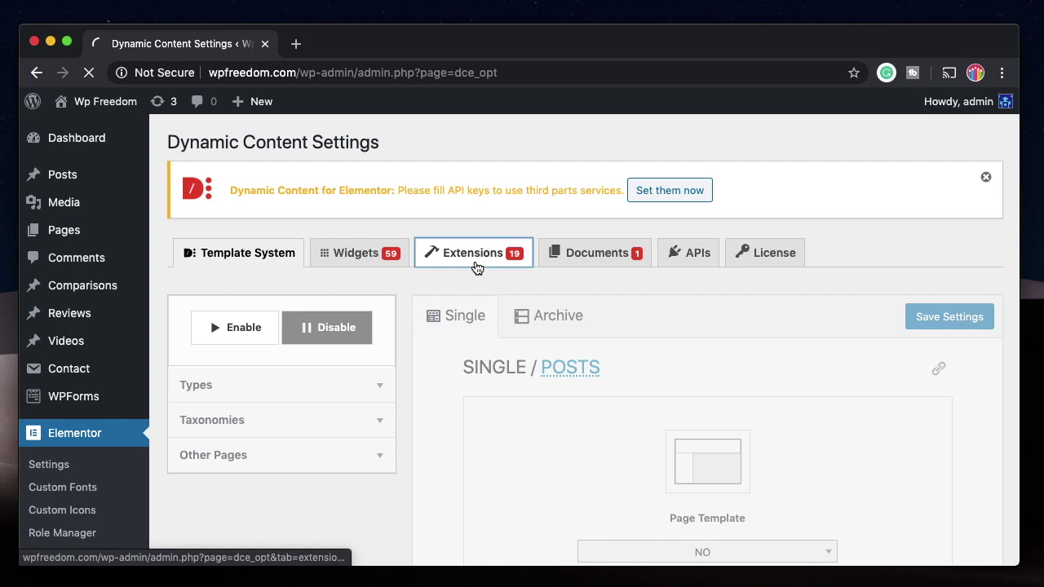
scroll(469, 350, down, 15)
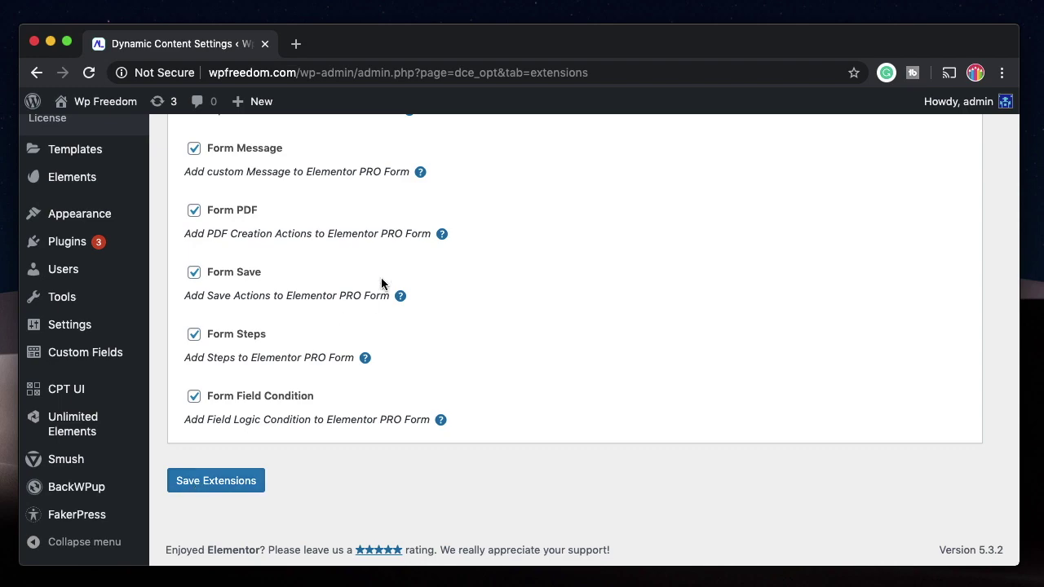
scroll(390, 272, up, 15)
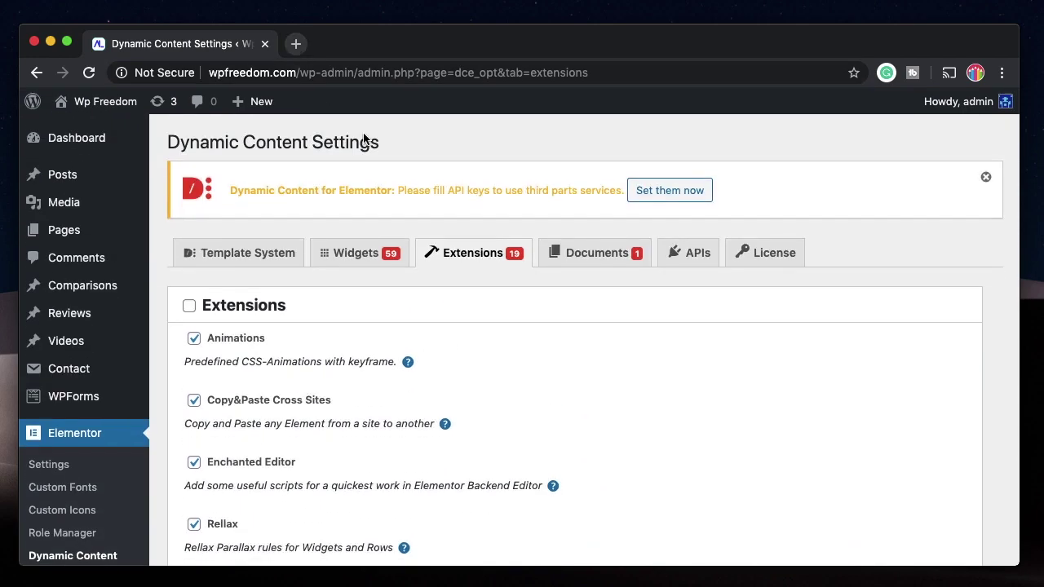
Step: Search widgets for 'for' and drag the Form widget to the top of the page
click(296, 44)
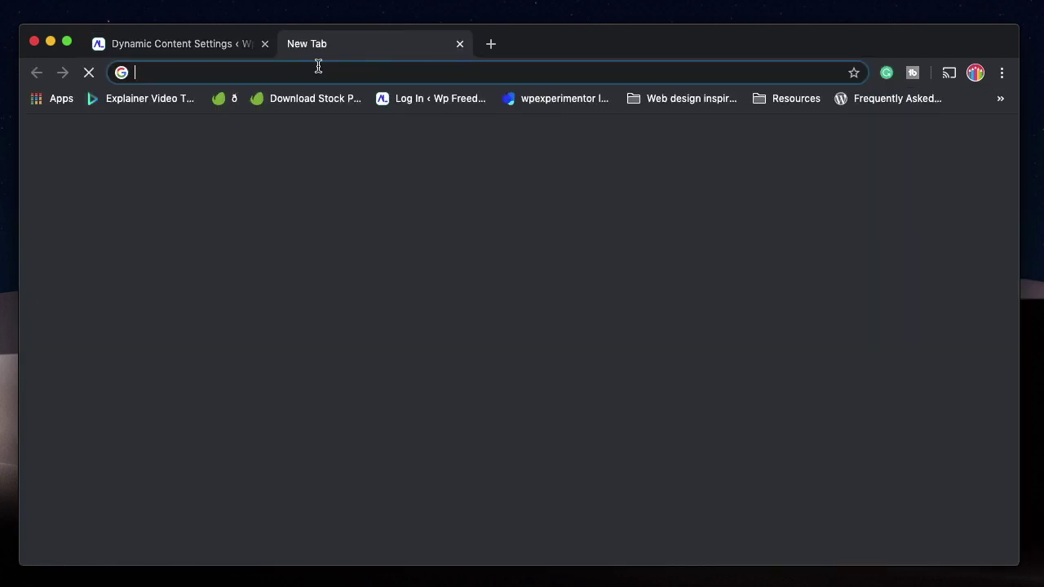
click(459, 43)
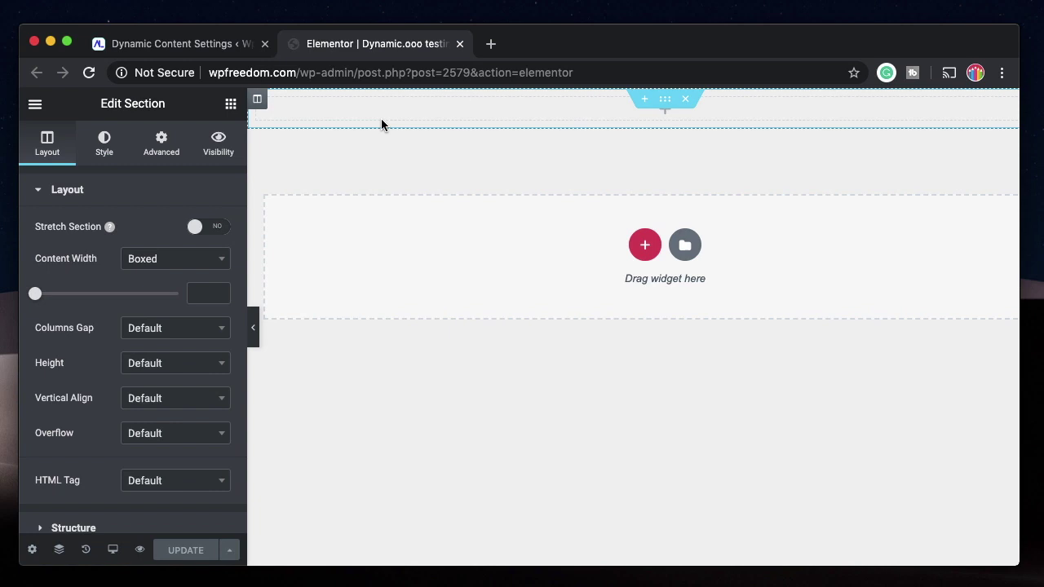
click(230, 104)
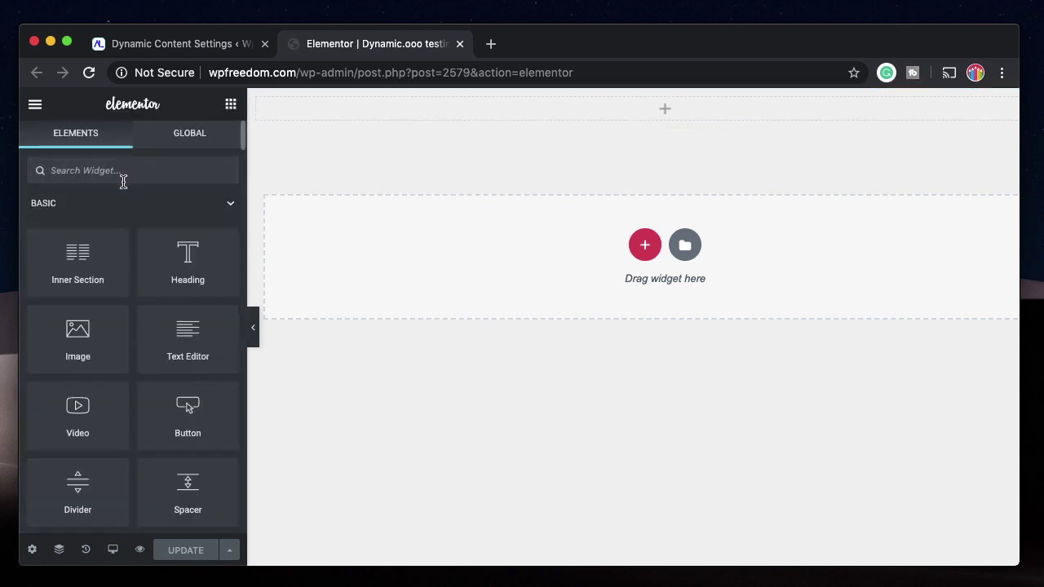
text(for)
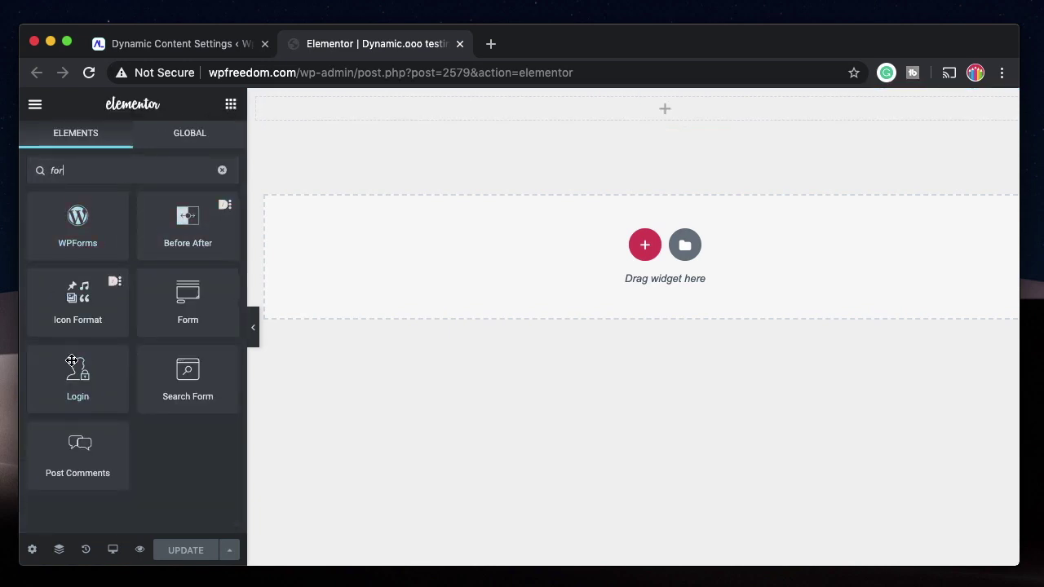
drag(188, 300, 553, 113)
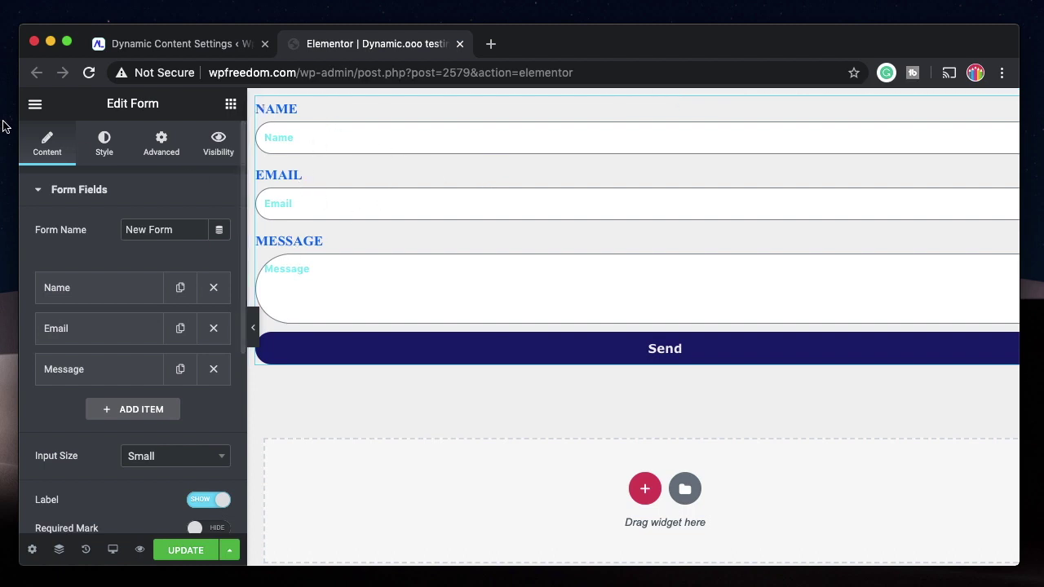
click(34, 109)
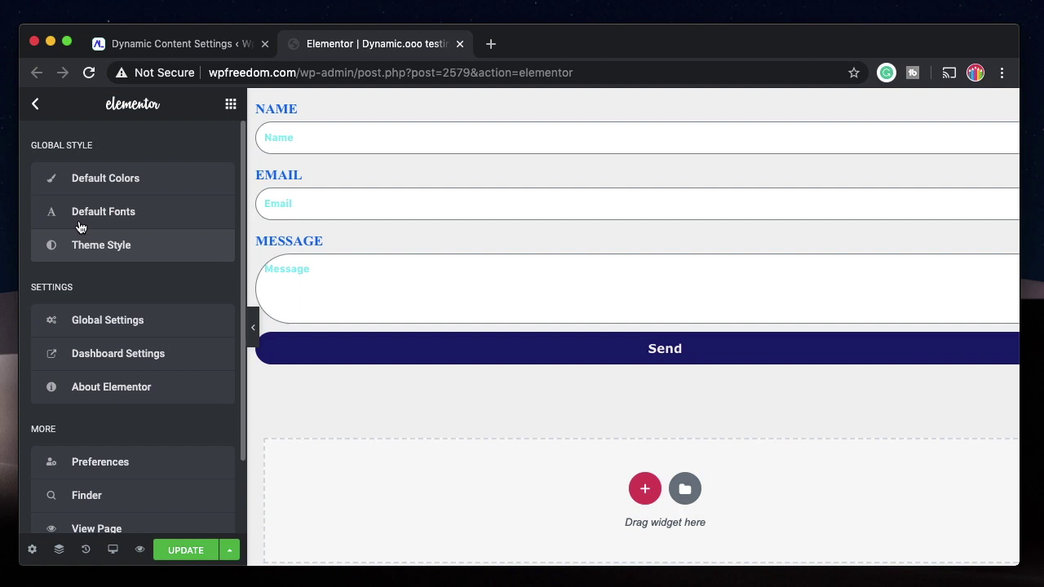
click(35, 106)
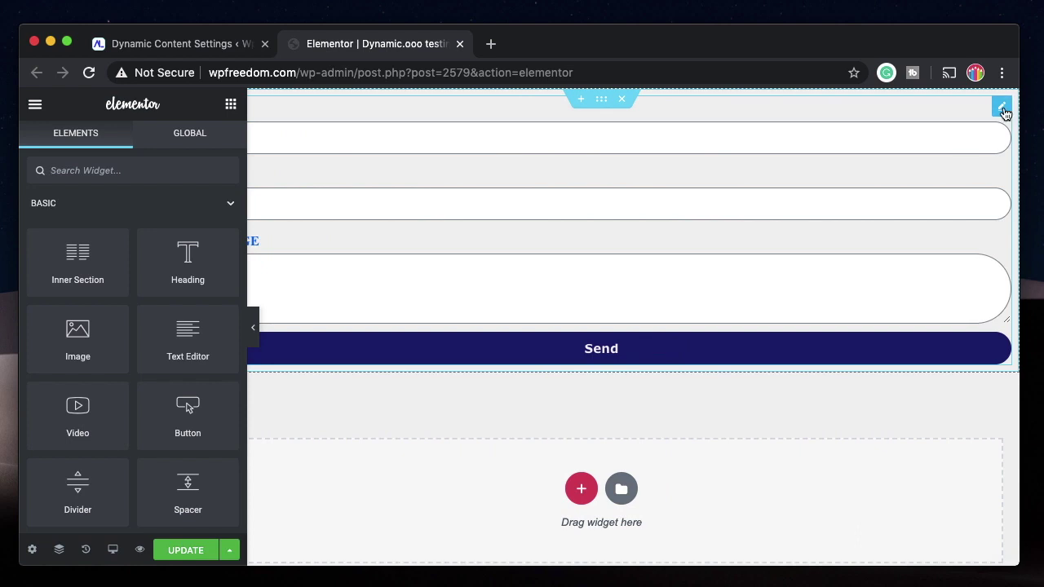
click(1002, 110)
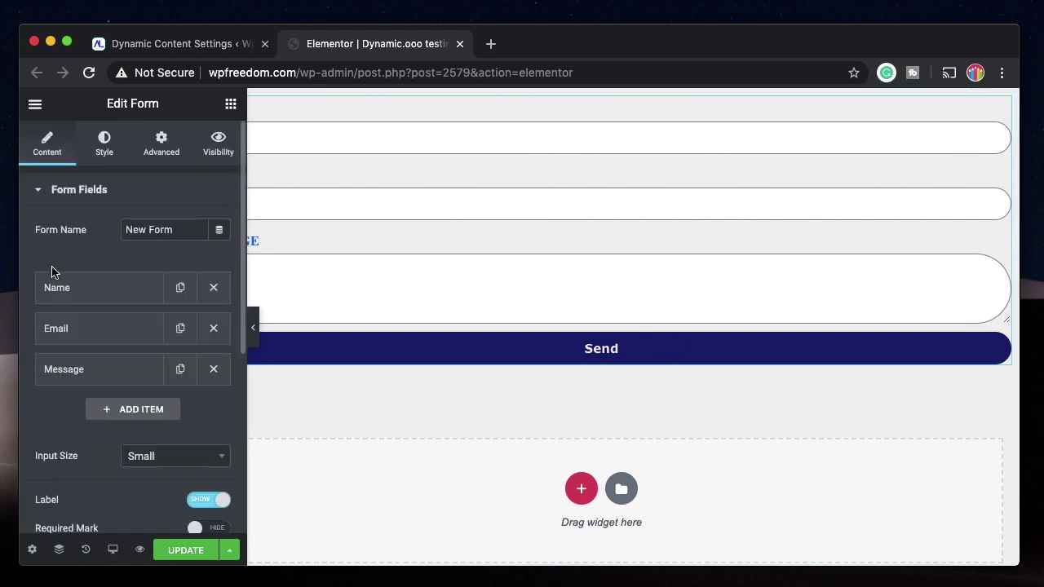
Step: Duplicate the Message and Name fields and change the first field's type to Step
click(180, 369)
click(180, 369)
click(181, 369)
click(179, 290)
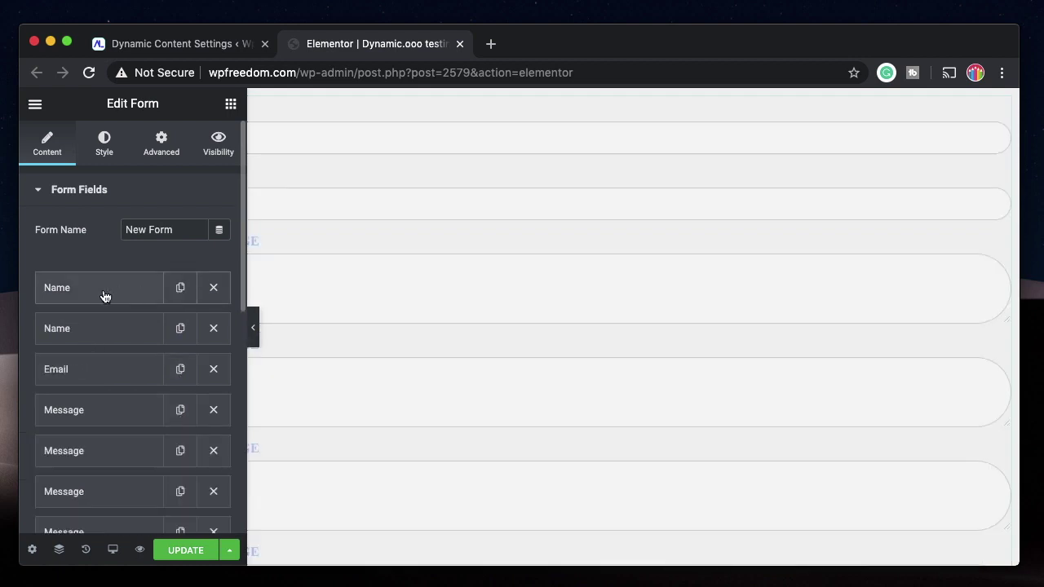
click(101, 293)
click(170, 361)
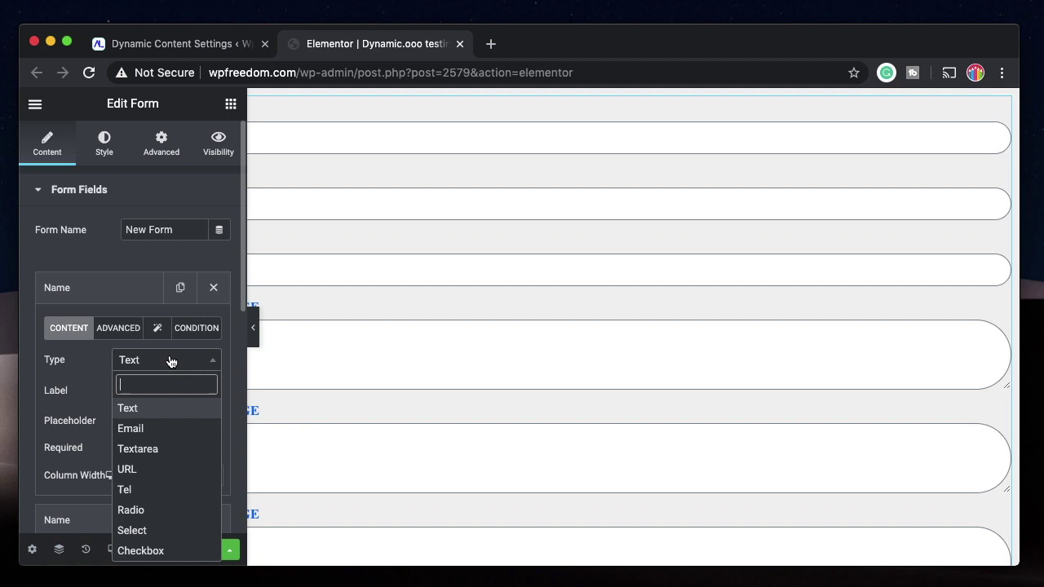
scroll(195, 514, down, 5)
click(145, 552)
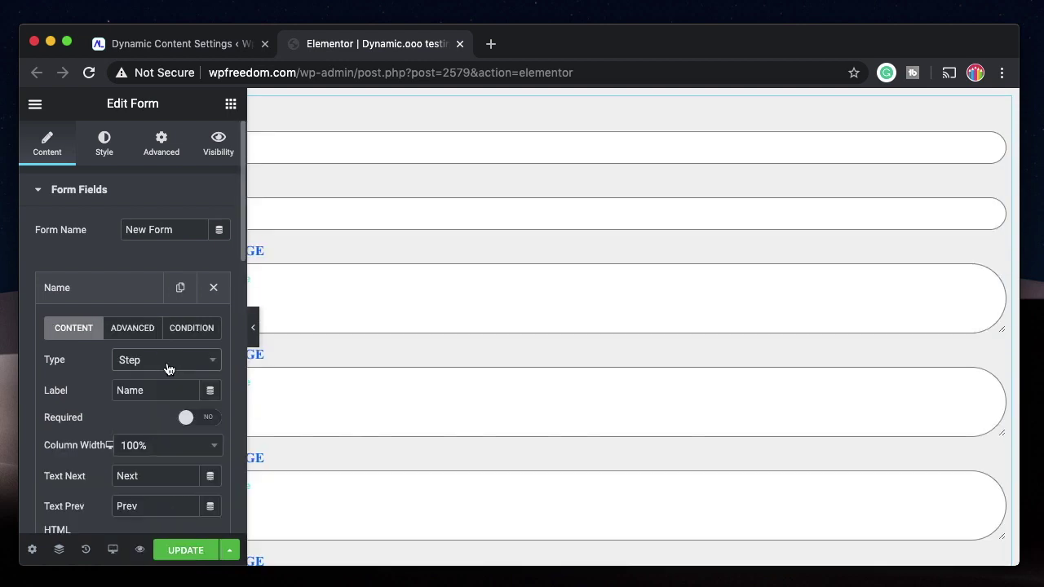
click(117, 295)
click(96, 294)
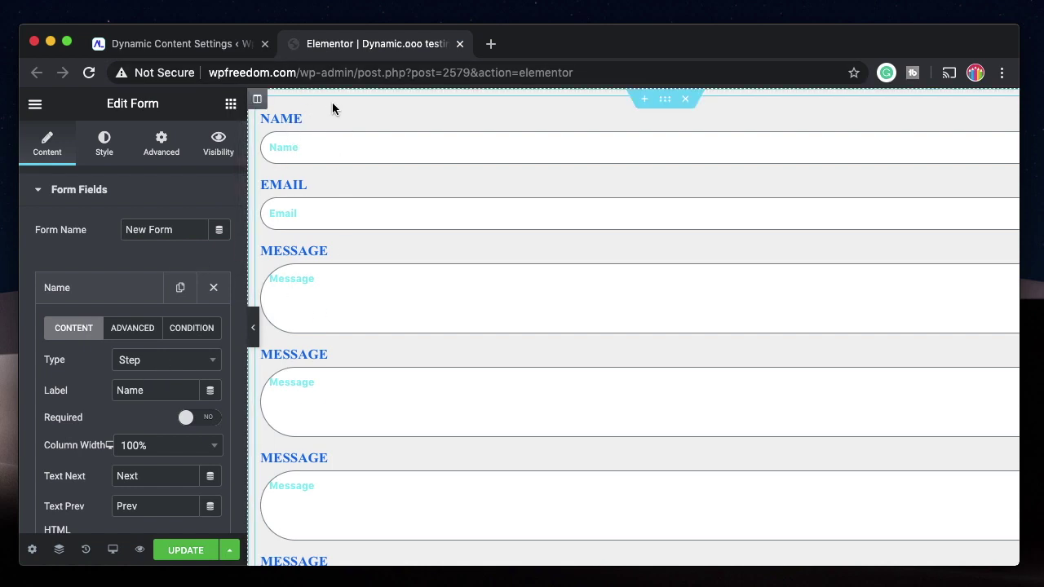
Step: Label the Step field 'Step 1' and set its column width to 40%
double_click(146, 391)
text(Step 1)
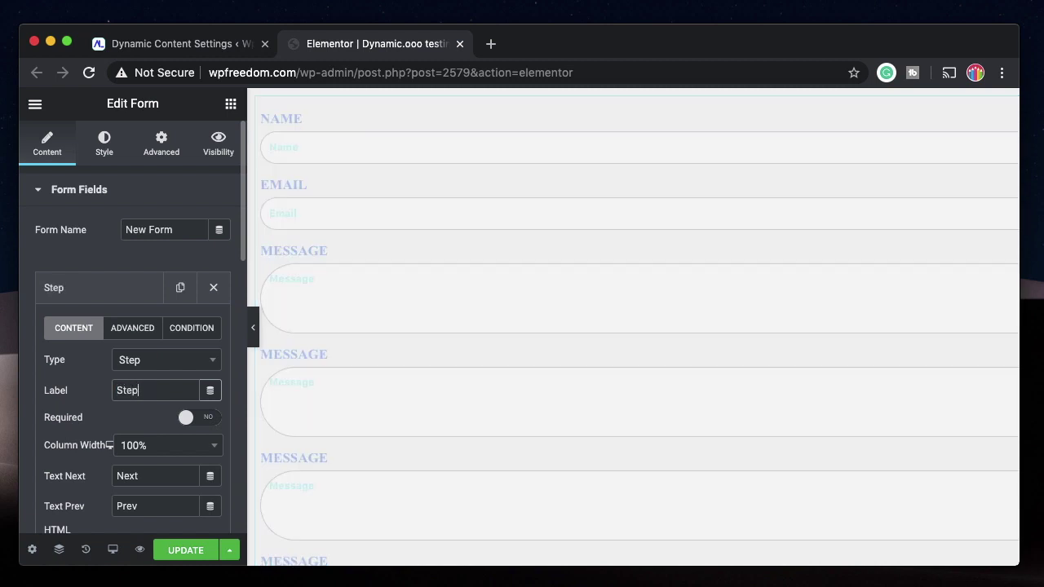
scroll(193, 382, down, 1)
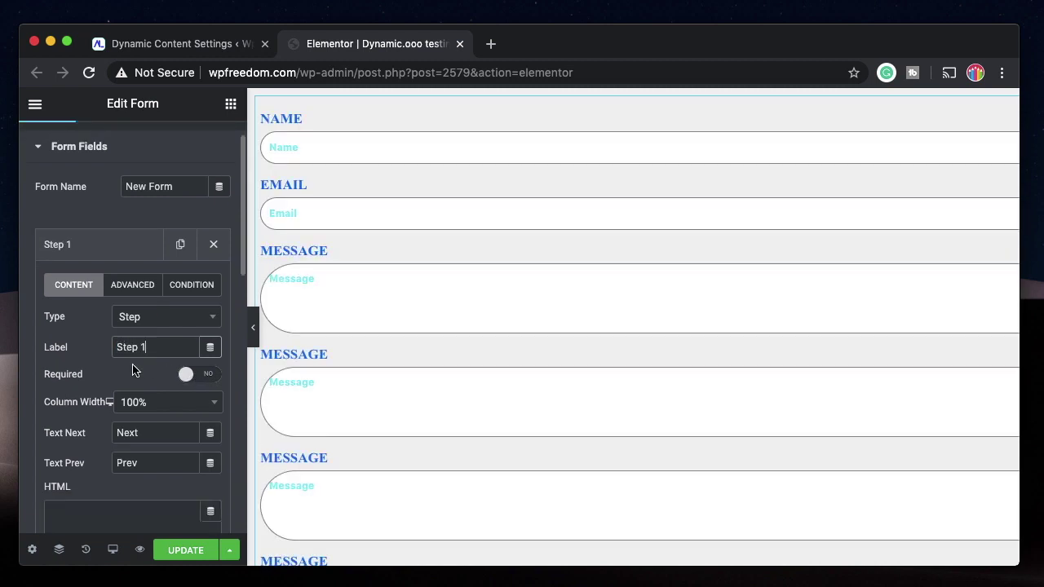
scroll(113, 394, down, 1)
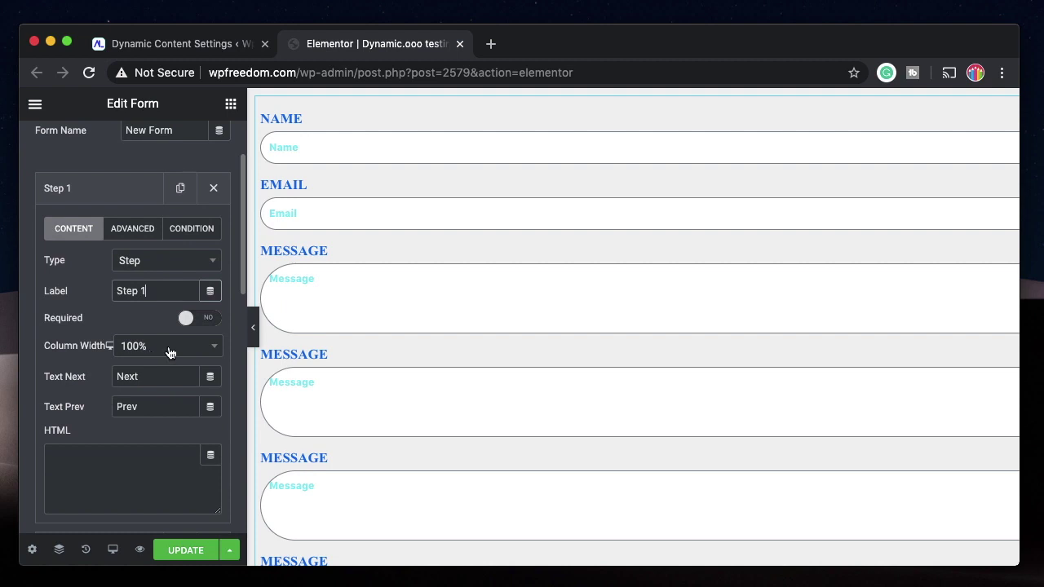
click(168, 352)
click(151, 395)
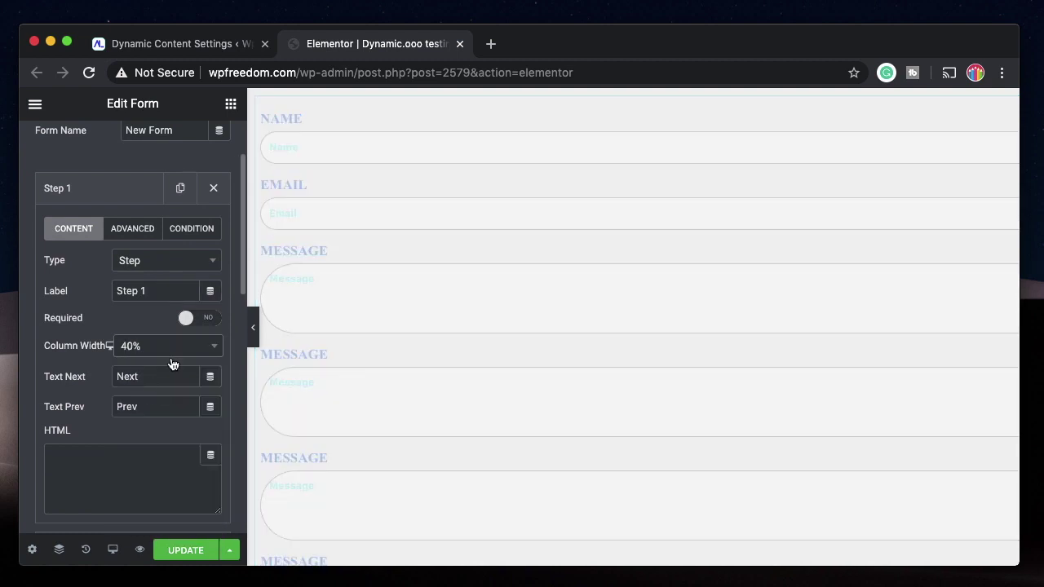
scroll(123, 396, down, 1)
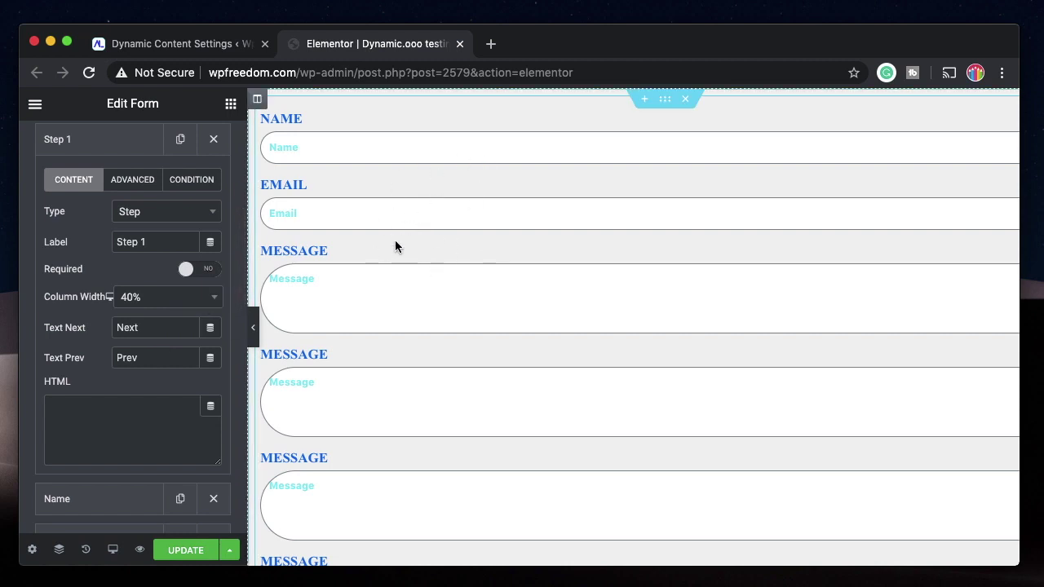
Step: Convert the second Message field into a Step field and save the form with UPDATE
scroll(114, 322, up, 2)
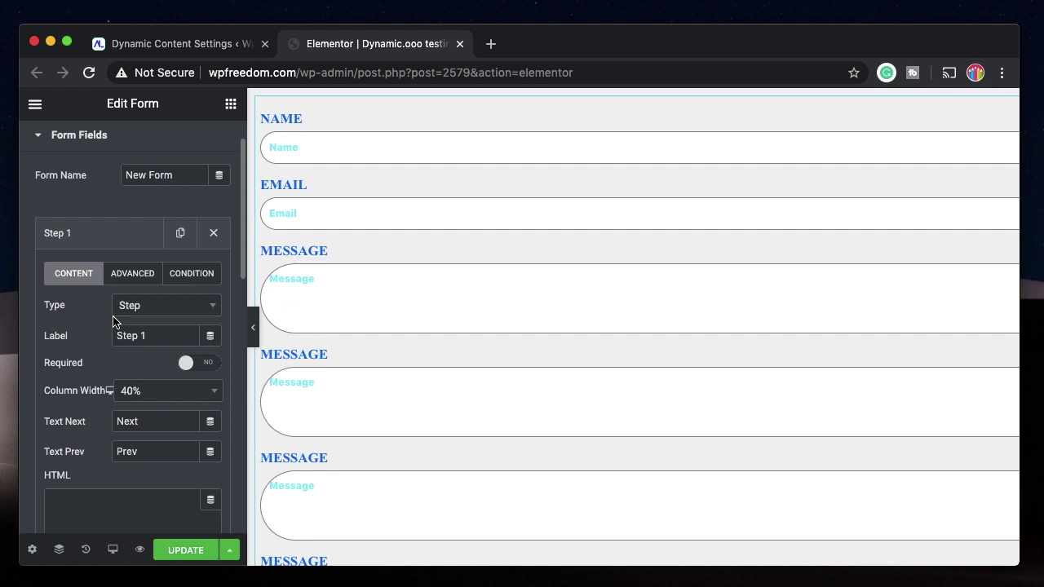
click(109, 234)
click(110, 397)
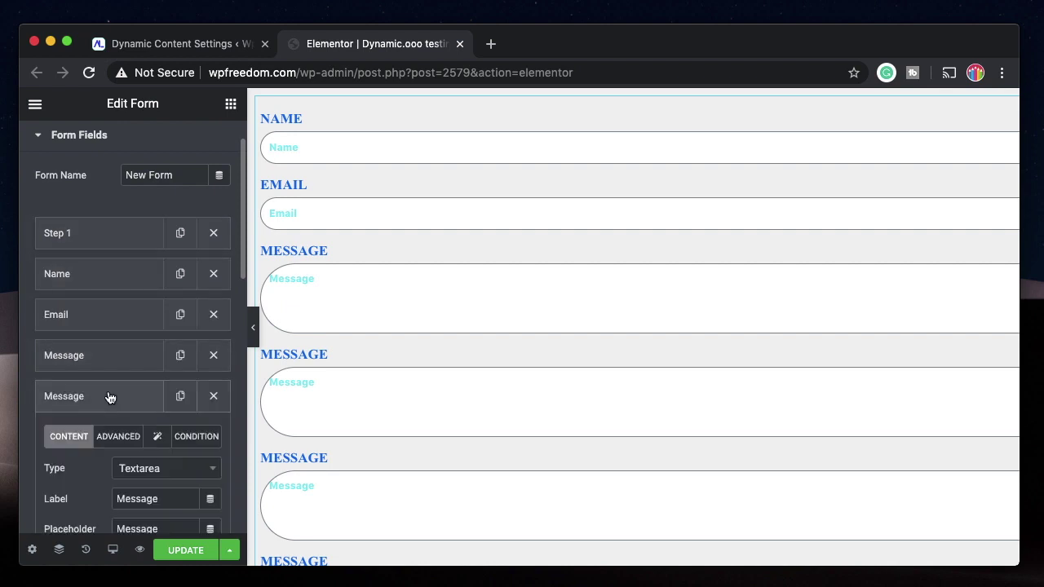
scroll(109, 397, down, 3)
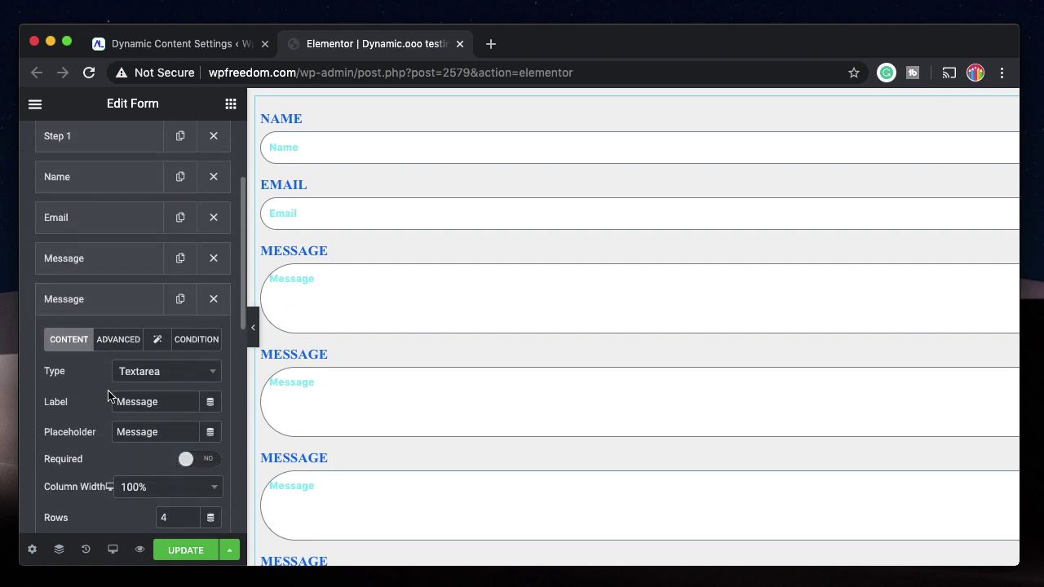
click(160, 376)
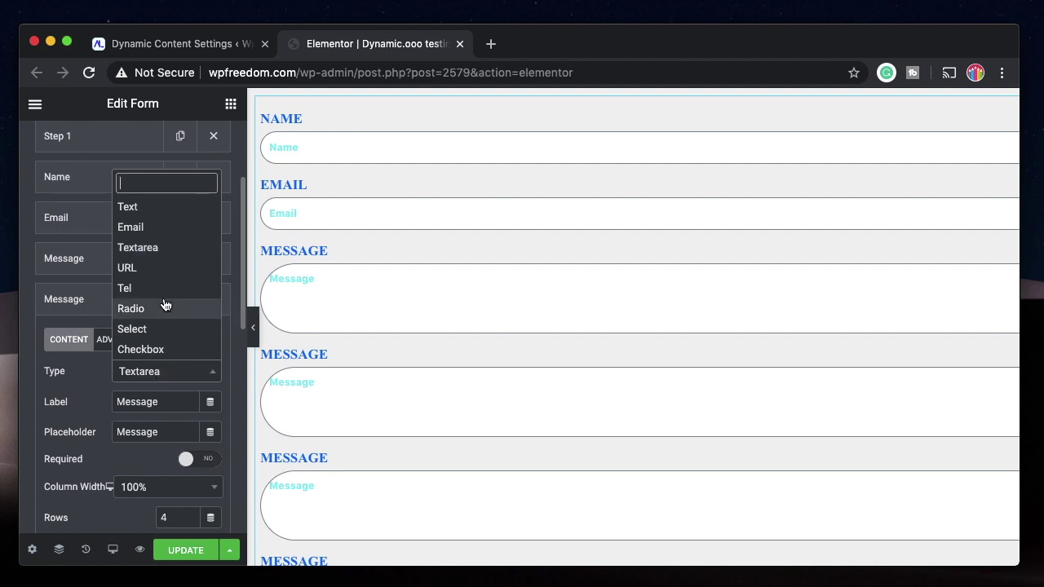
scroll(159, 326, down, 5)
click(150, 349)
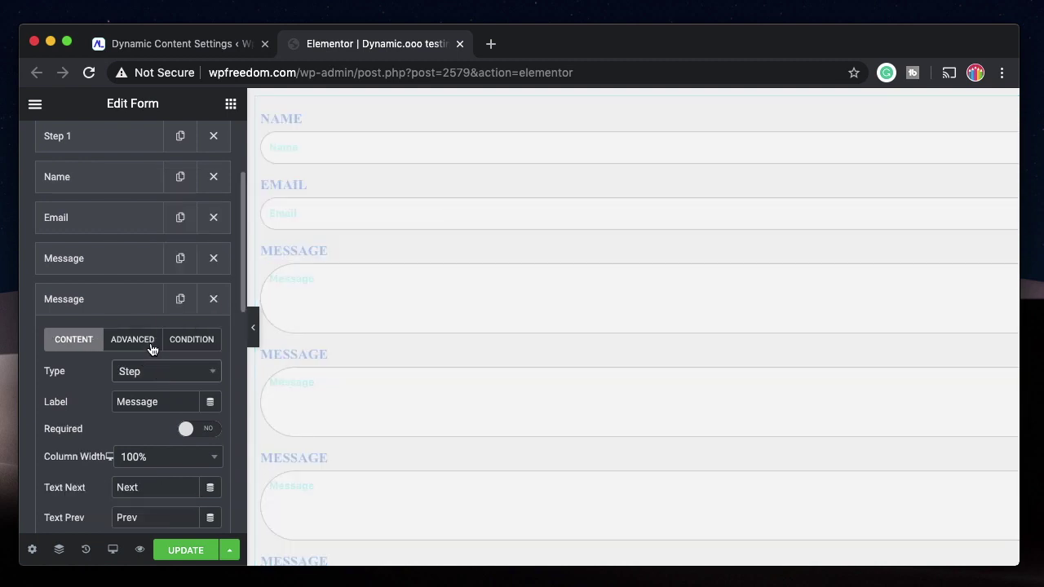
scroll(166, 440, down, 3)
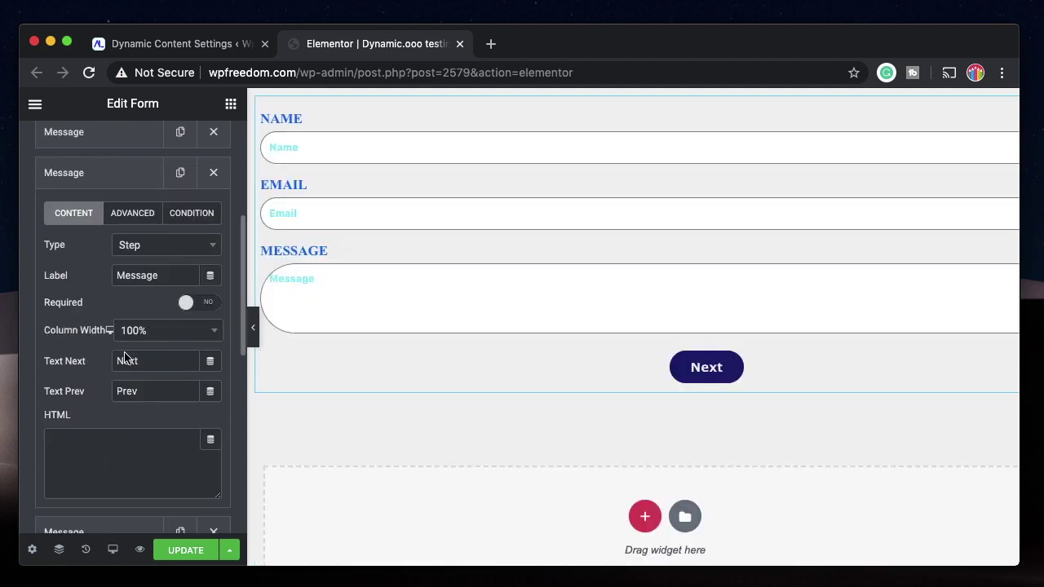
click(186, 550)
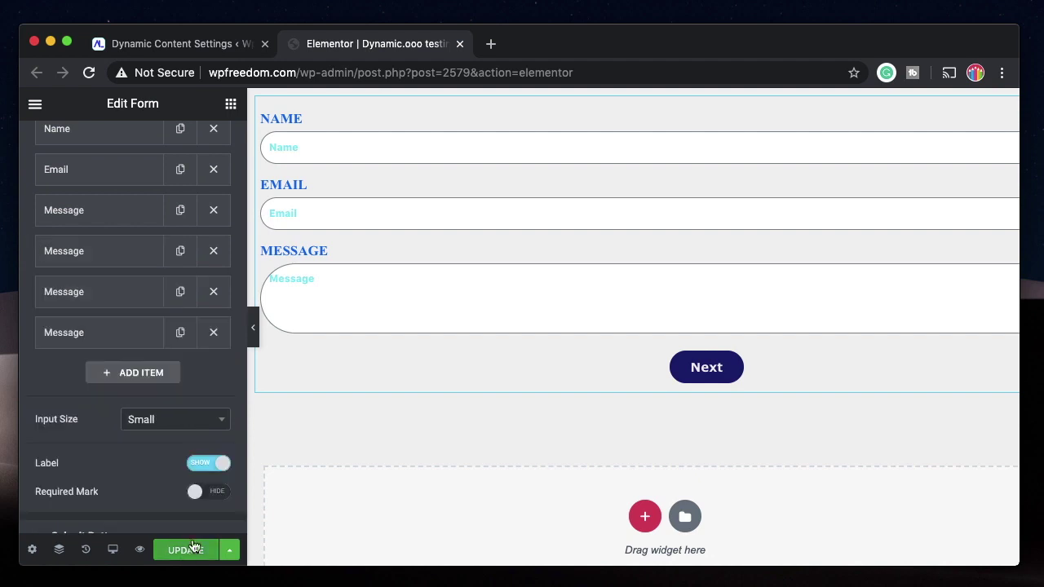
Step: In the live preview, fill Name 'aksksk', a sample email and a message, then go Next
click(140, 551)
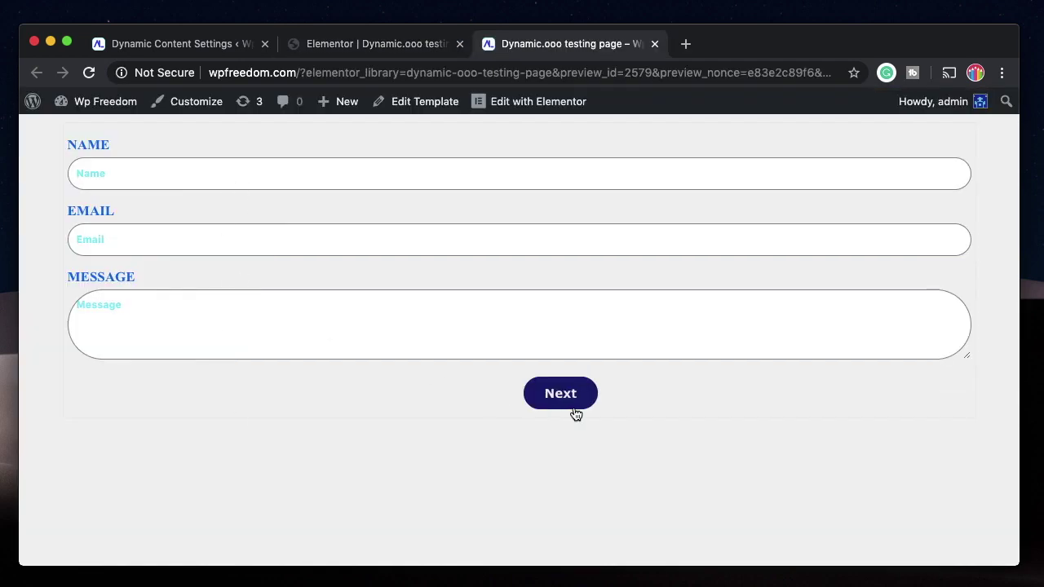
click(241, 179)
text(aksksk)
click(225, 231)
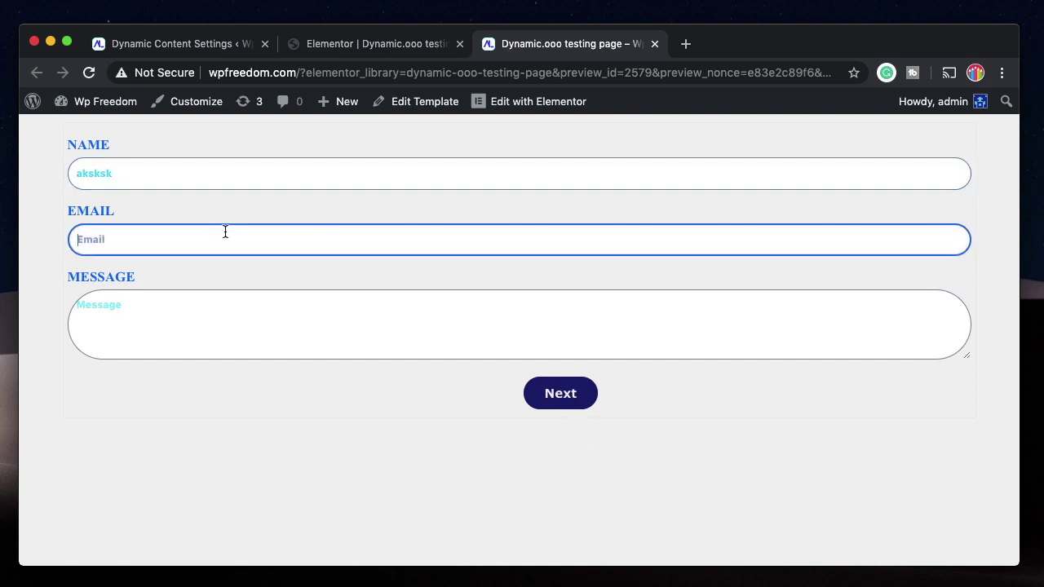
text(me@mail.com)
click(497, 324)
text(ksksksks)
click(558, 396)
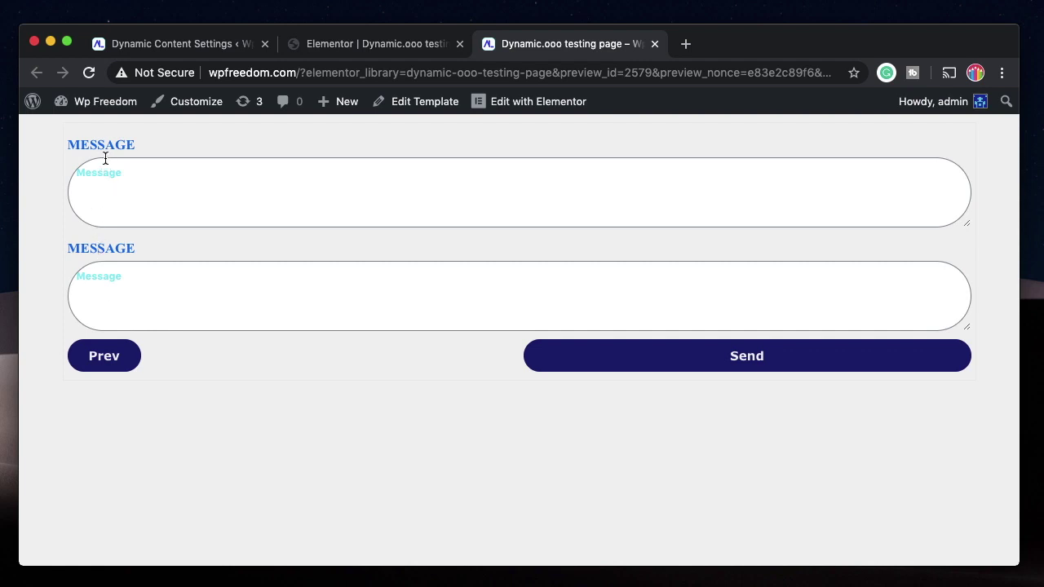
Step: Fill both step-two Message boxes, test Prev and Next, send the form, and return to Elementor
click(115, 194)
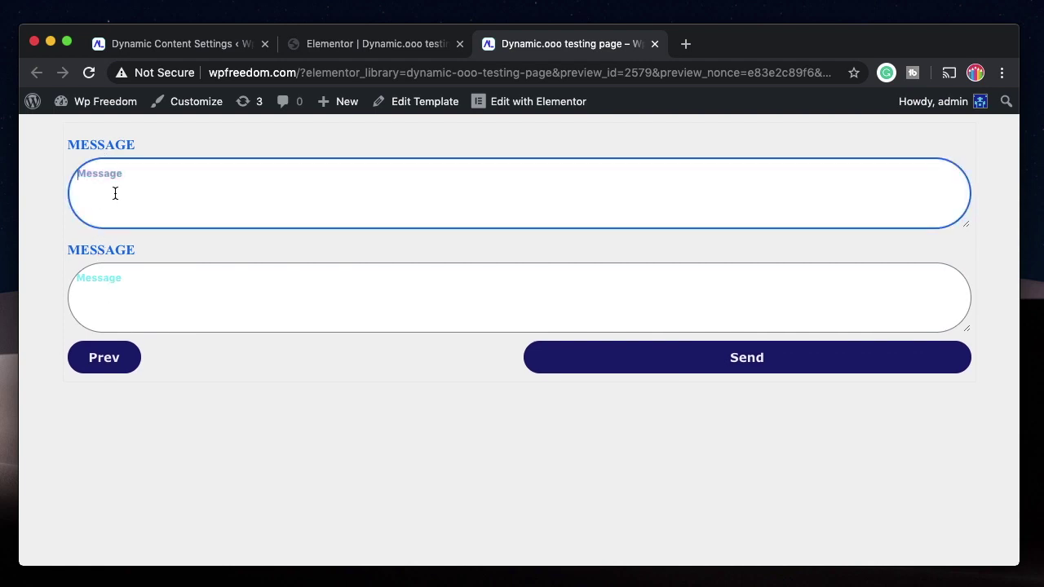
text(nxnkxns)
click(144, 309)
text(xmsxmksmxk)
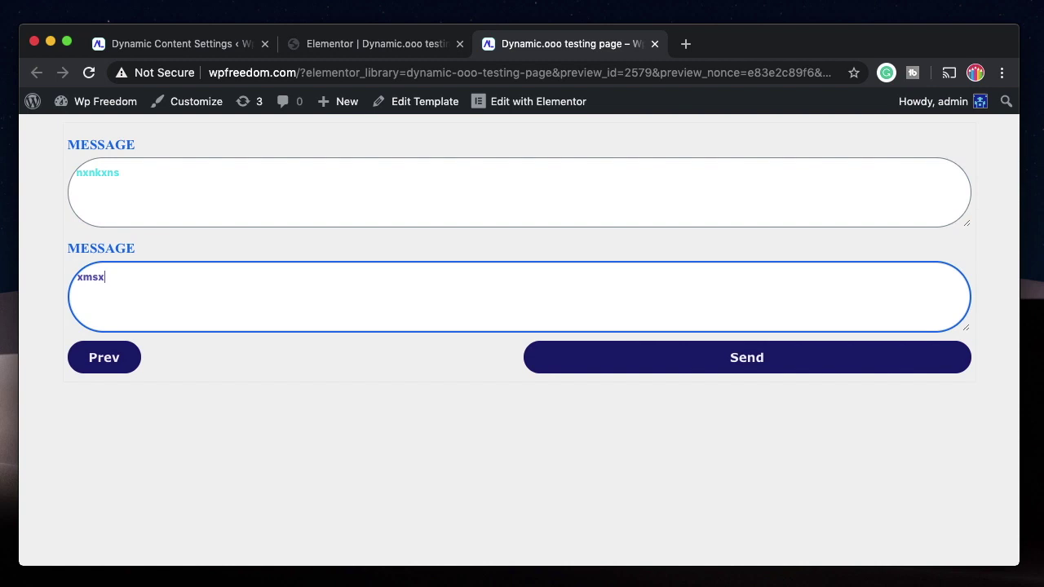
click(105, 362)
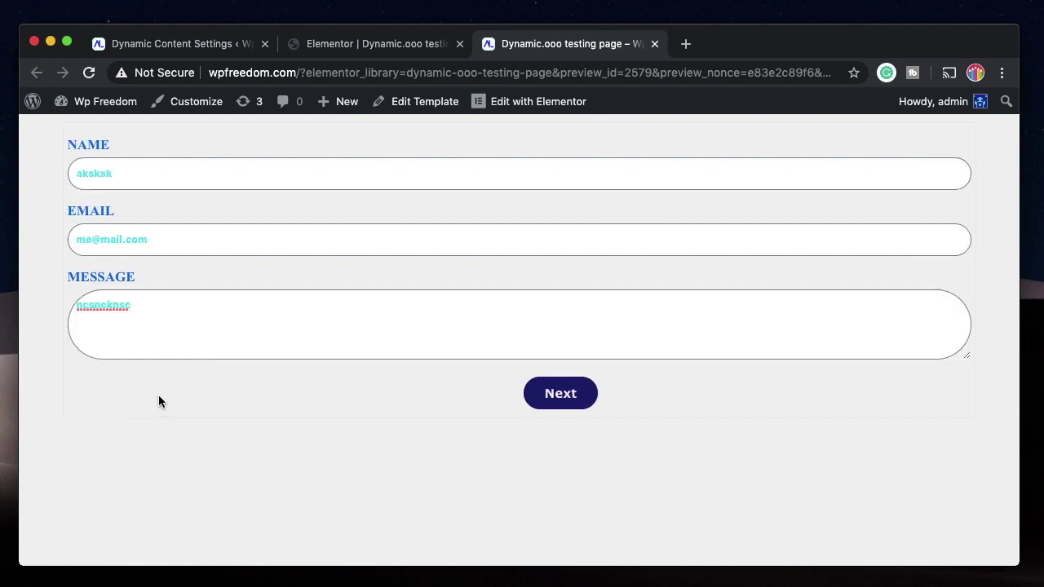
click(549, 401)
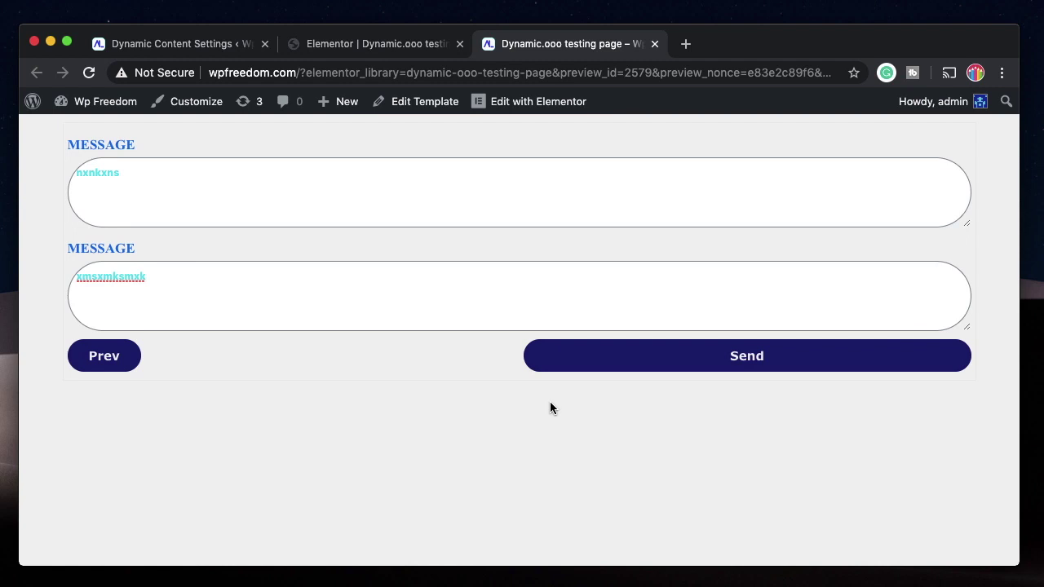
click(613, 364)
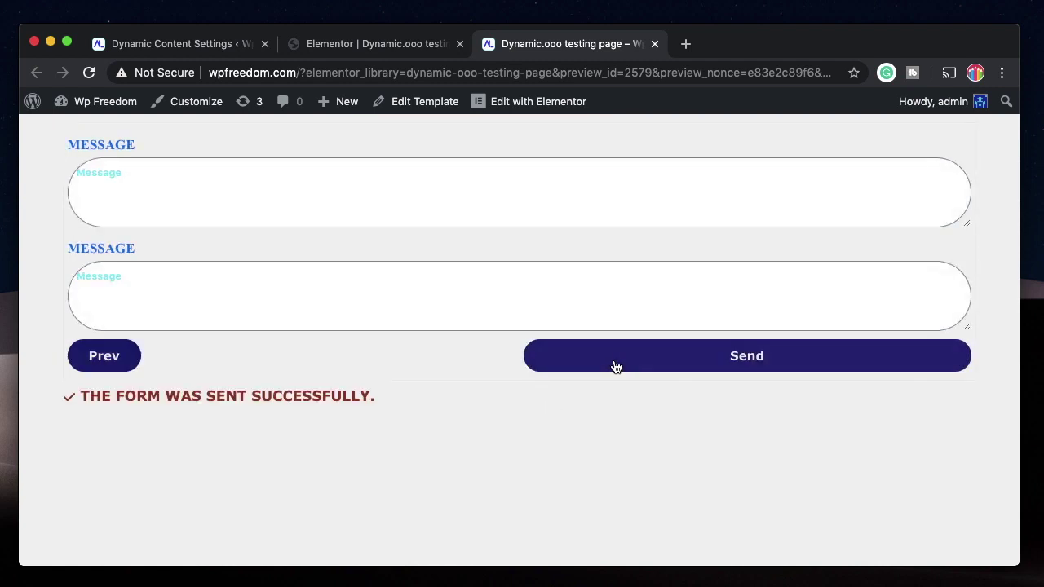
click(363, 49)
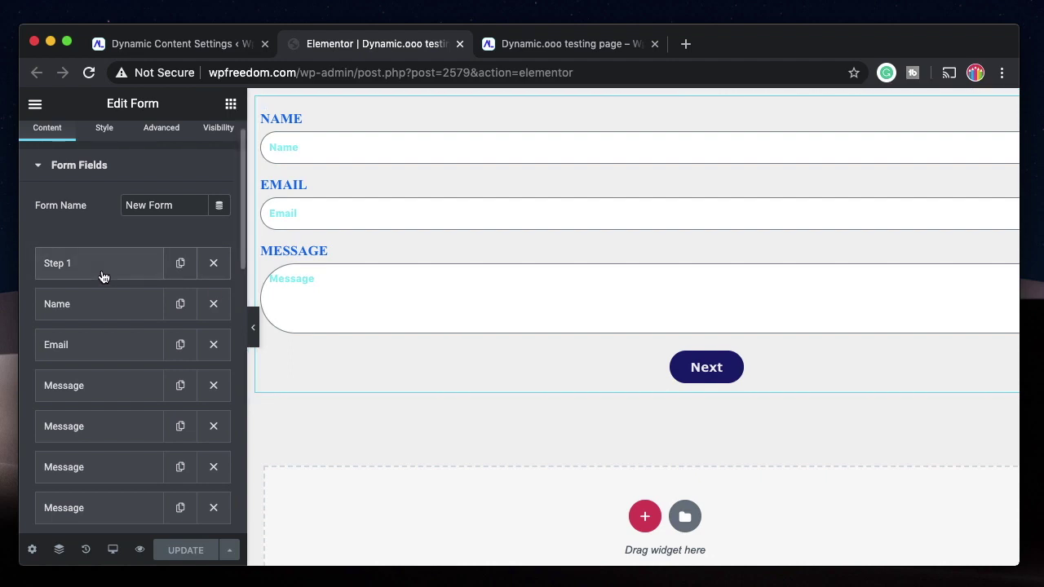
Step: Relabel the second Step field 'Step 2'
scroll(103, 278, down, 1)
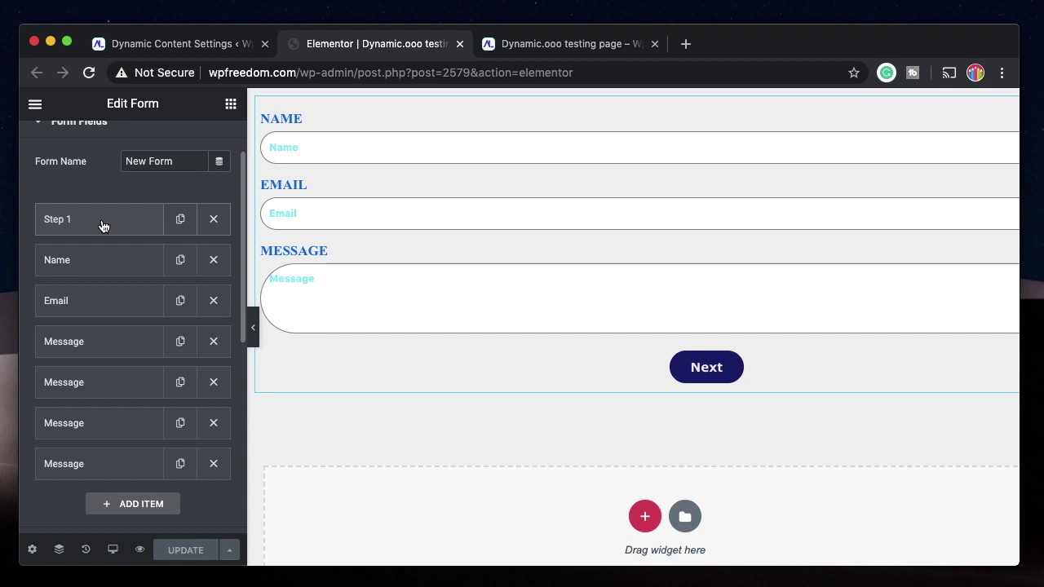
scroll(98, 388, down, 2)
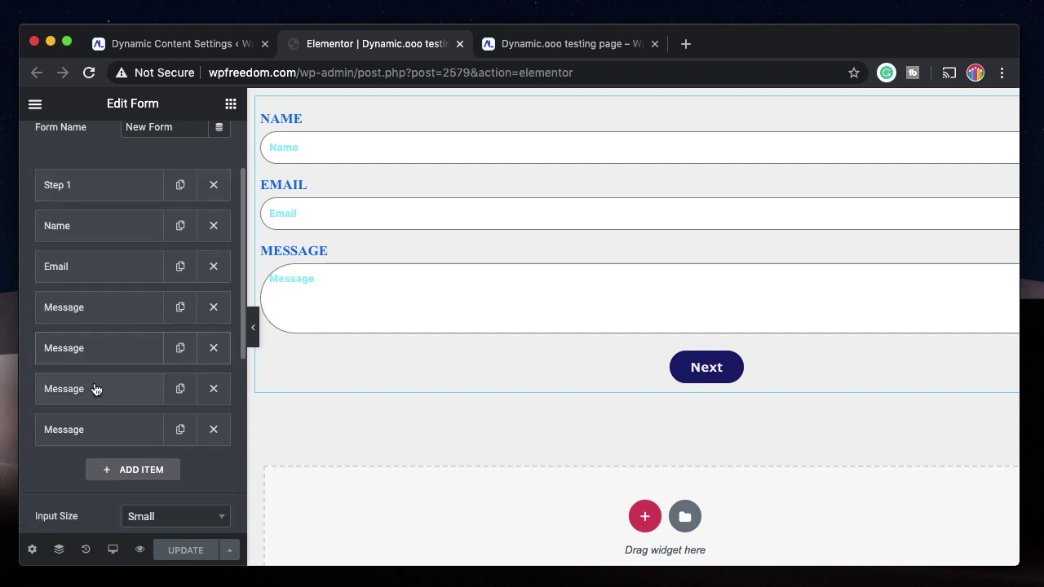
click(102, 293)
triple_click(155, 377)
text(Step)
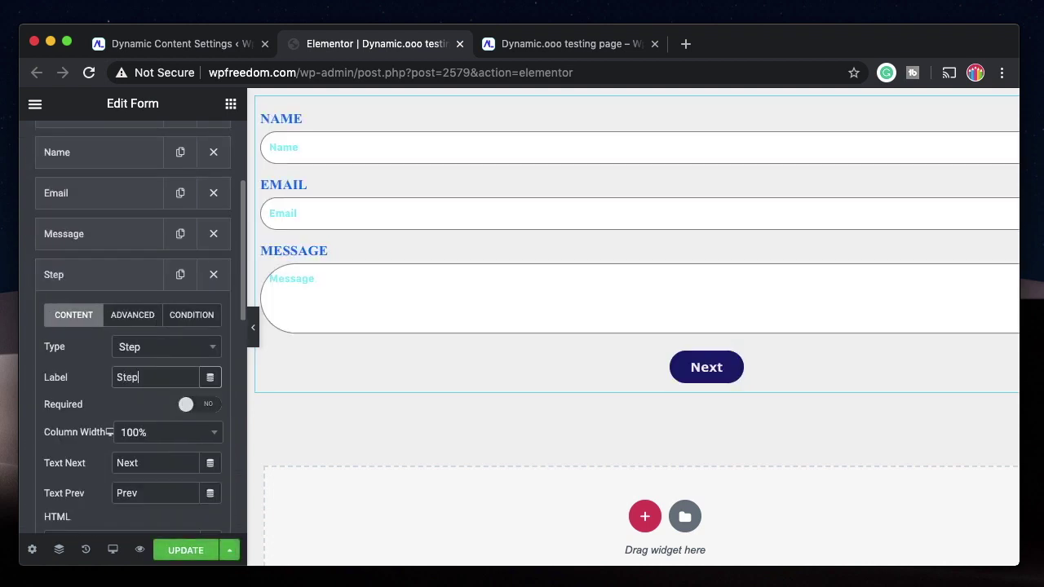
text( 2)
click(135, 274)
Step: Change the last Message field's type to Radio, creating Radio 1
click(136, 356)
scroll(135, 345, down, 1)
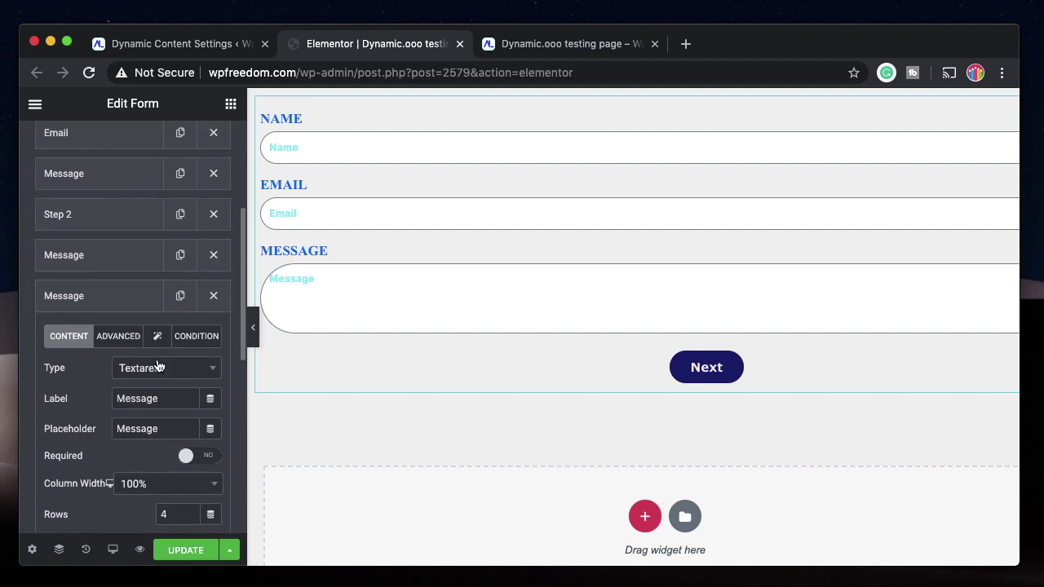
click(160, 367)
click(152, 305)
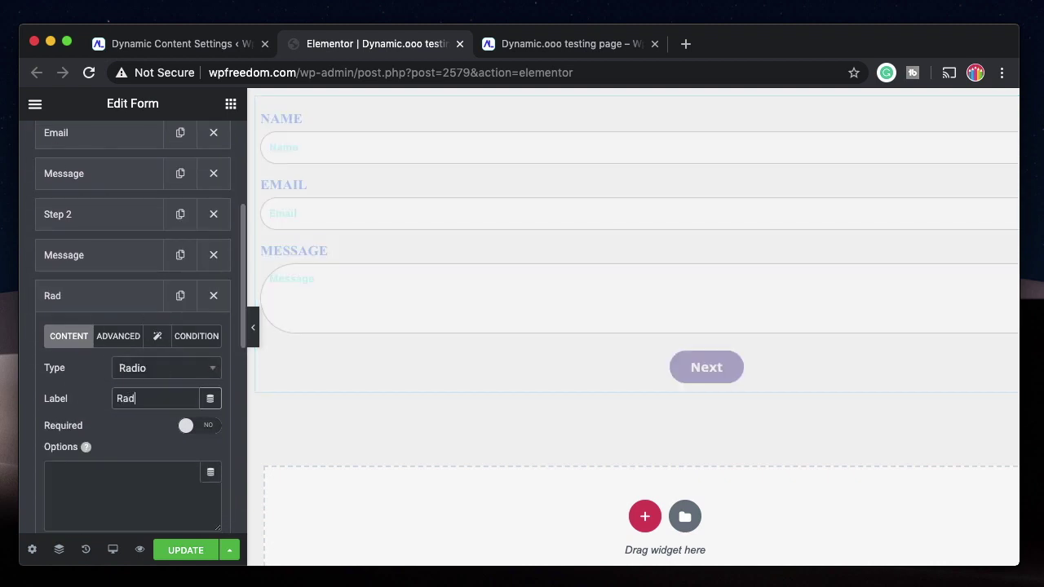
text(io 1)
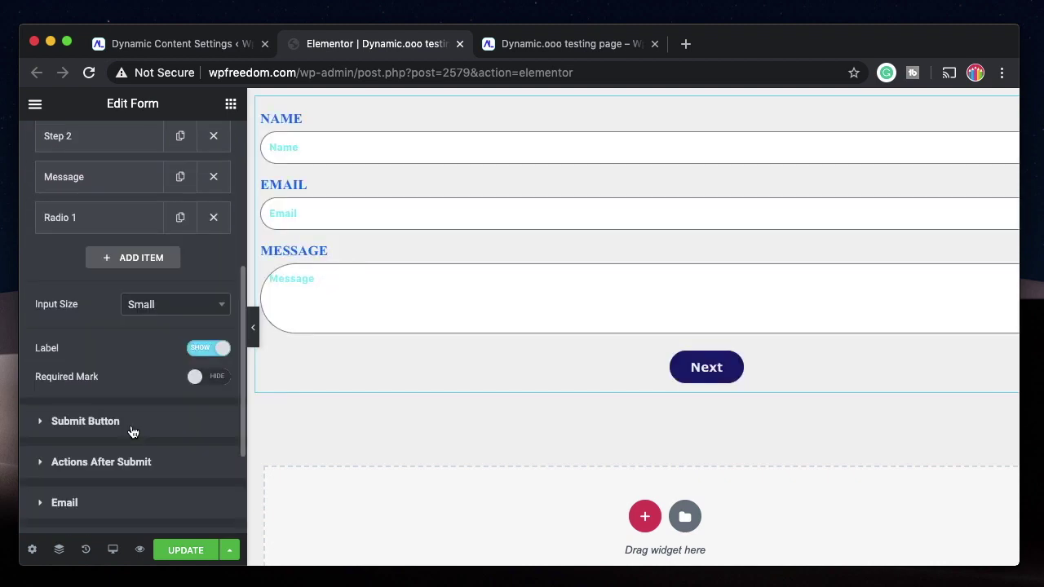
scroll(131, 326, up, 5)
click(89, 297)
scroll(86, 399, down, 2)
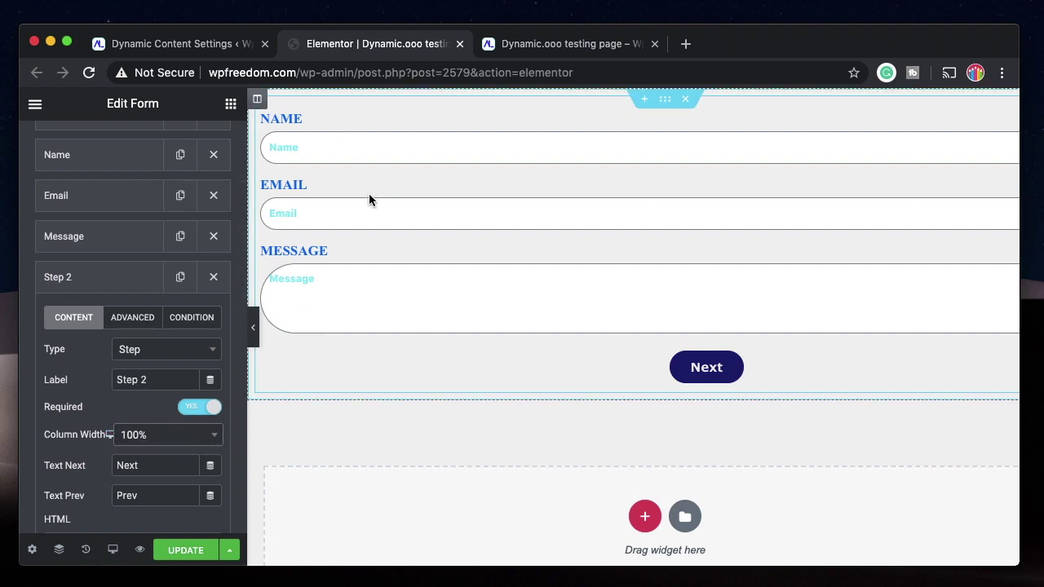
click(131, 282)
scroll(87, 398, down, 5)
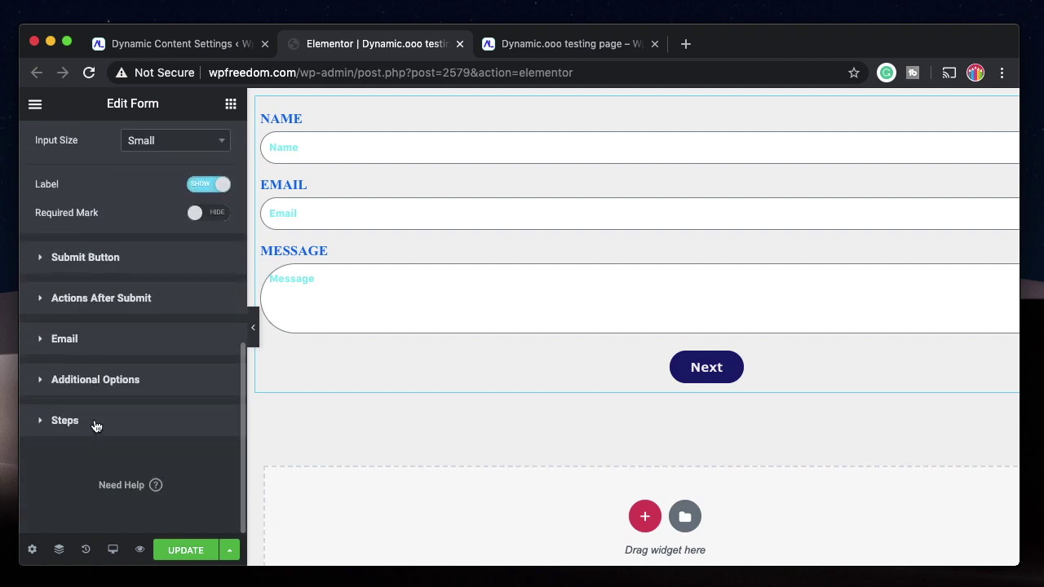
Step: In the form's Steps options, switch on Use Label as Legend
click(94, 420)
scroll(94, 424, down, 3)
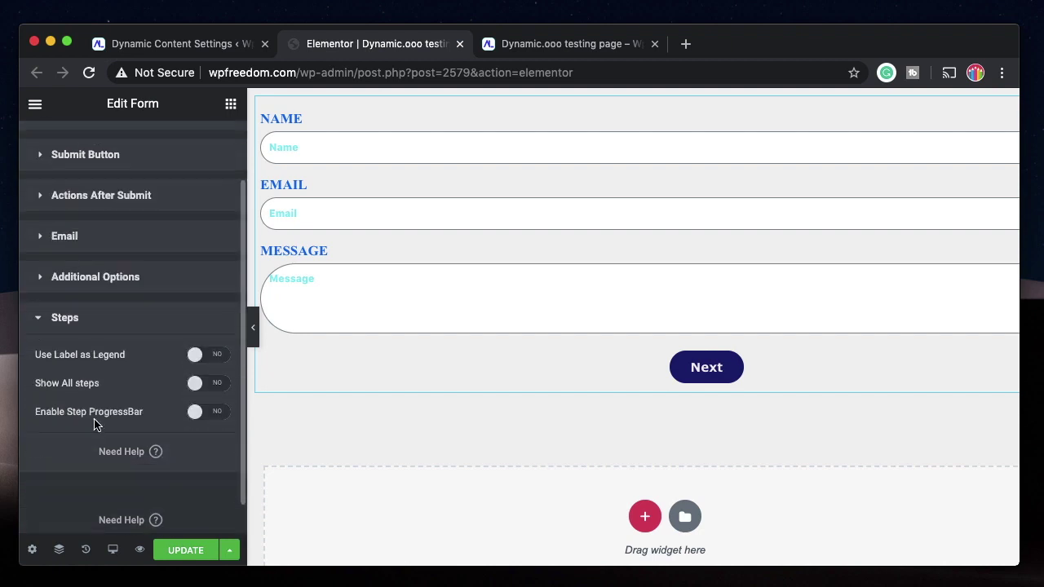
click(196, 321)
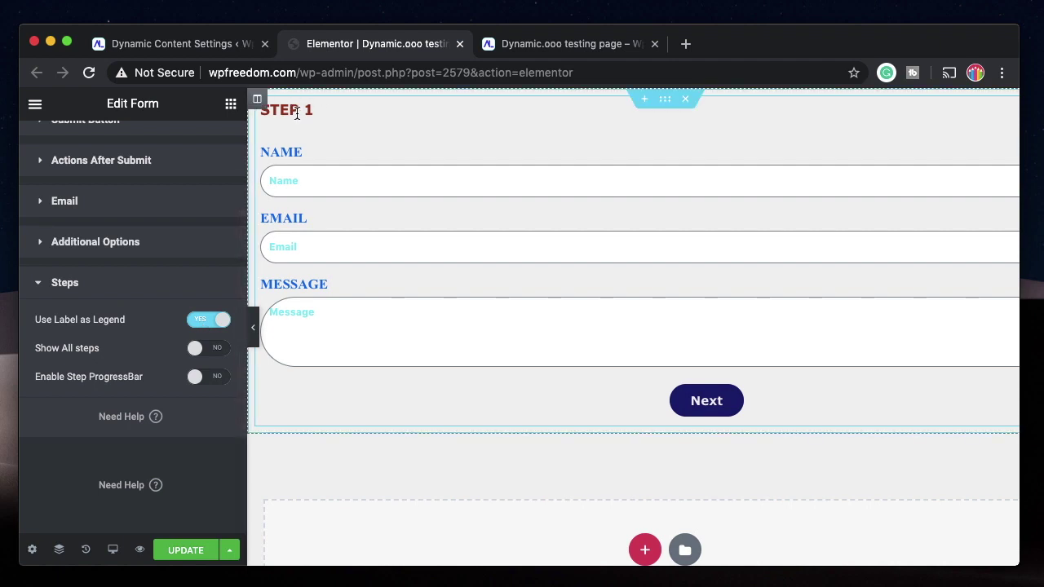
Step: Try Show All and Enable Step ProgressBar, turn both off again, and save with UPDATE
click(197, 349)
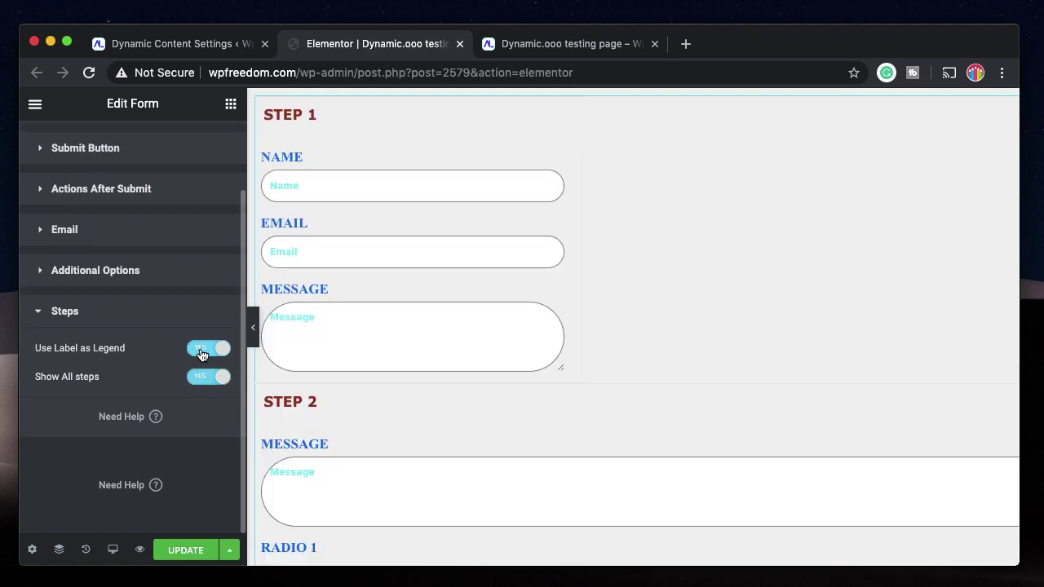
click(200, 377)
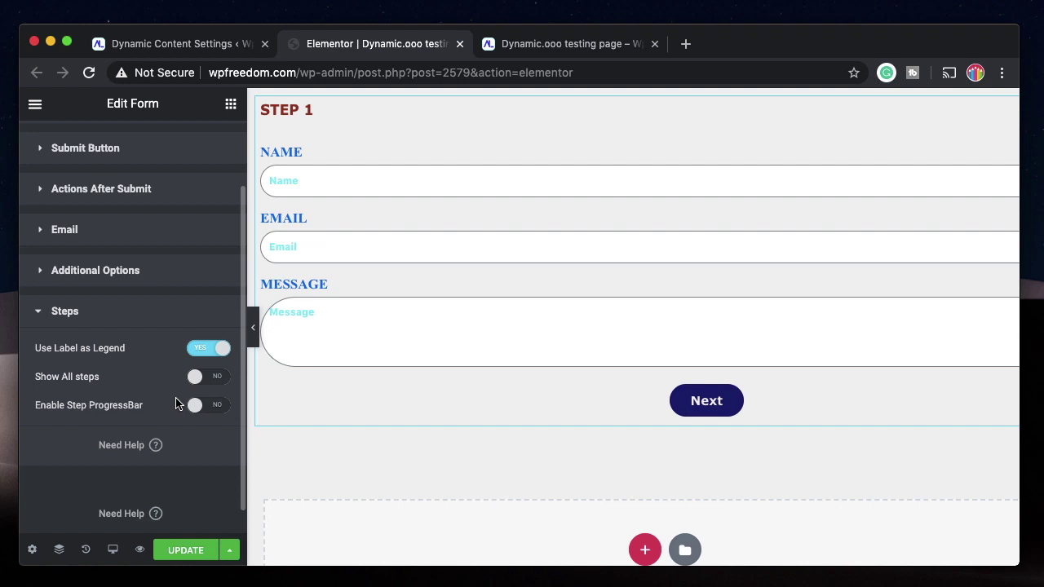
click(194, 406)
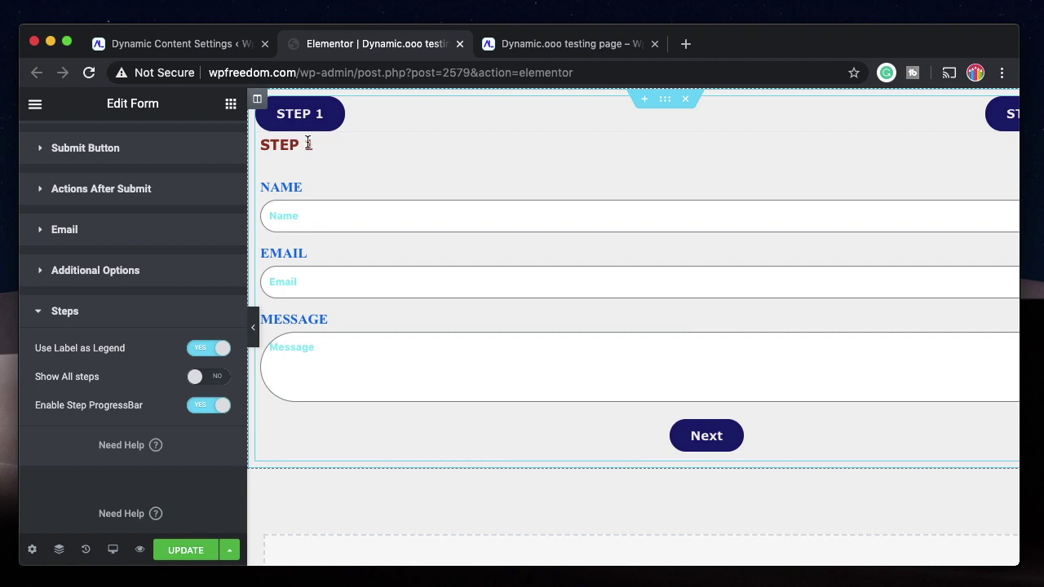
click(210, 405)
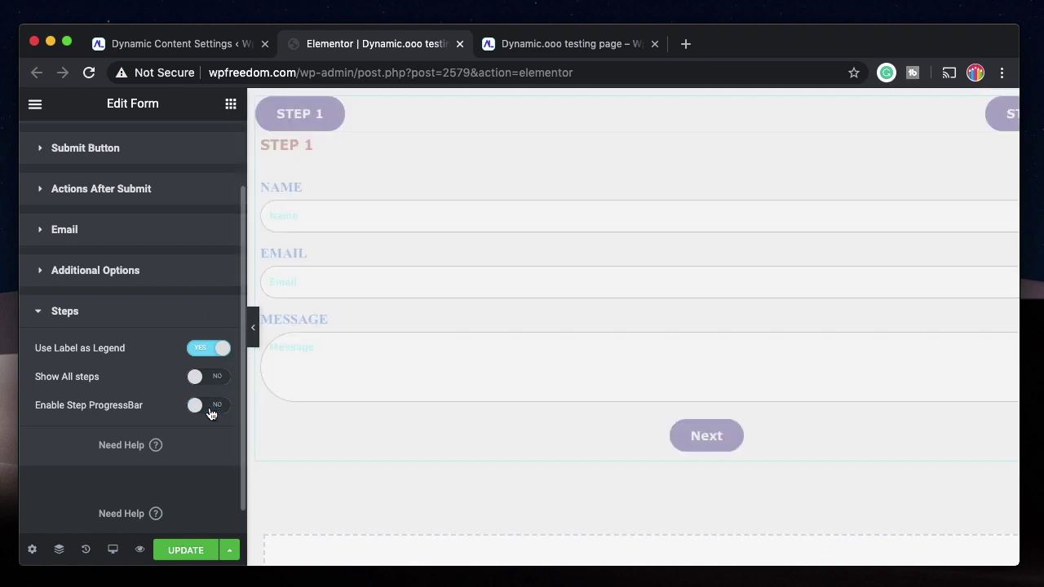
click(177, 550)
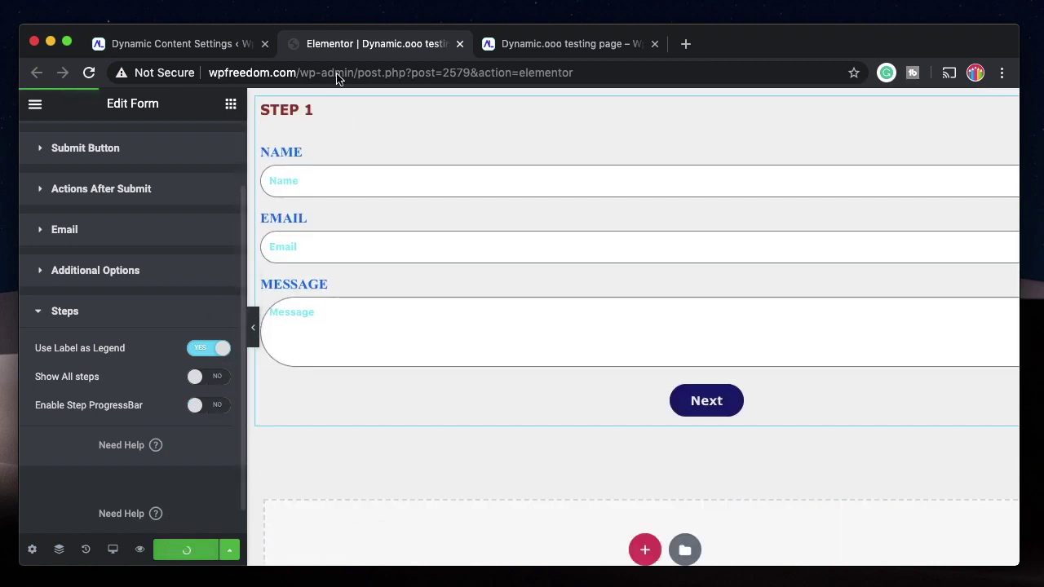
Step: In the refreshed preview, enter Name 'd', a sample email and a message, then advance to STEP 2
click(544, 52)
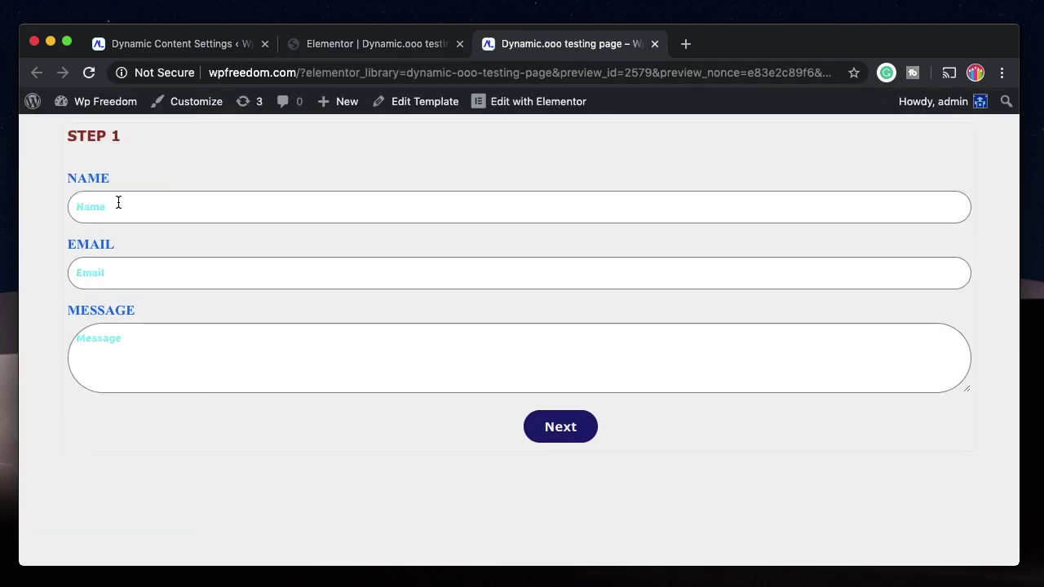
click(118, 204)
text(dcdscd)
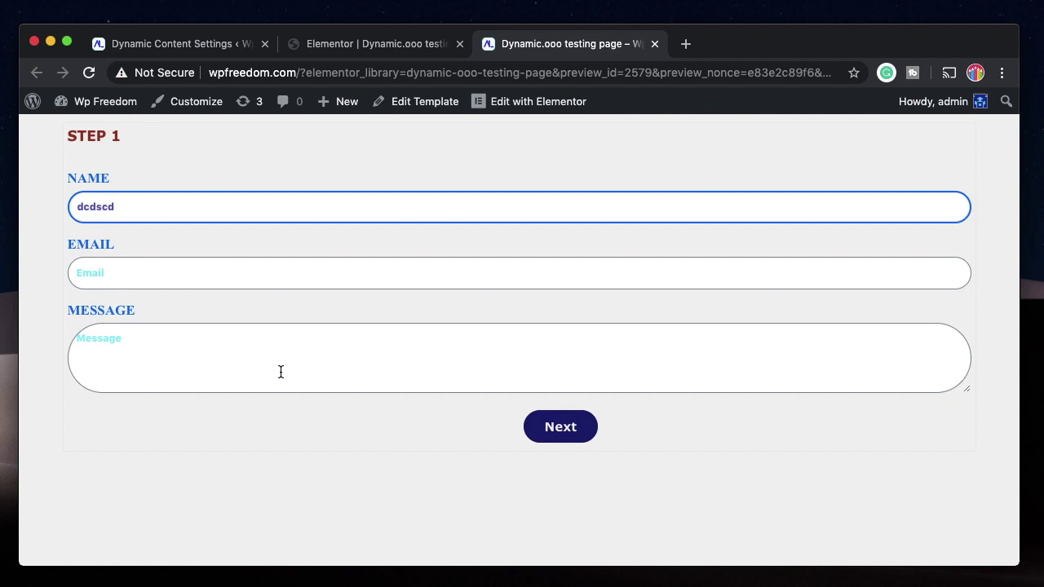
click(555, 426)
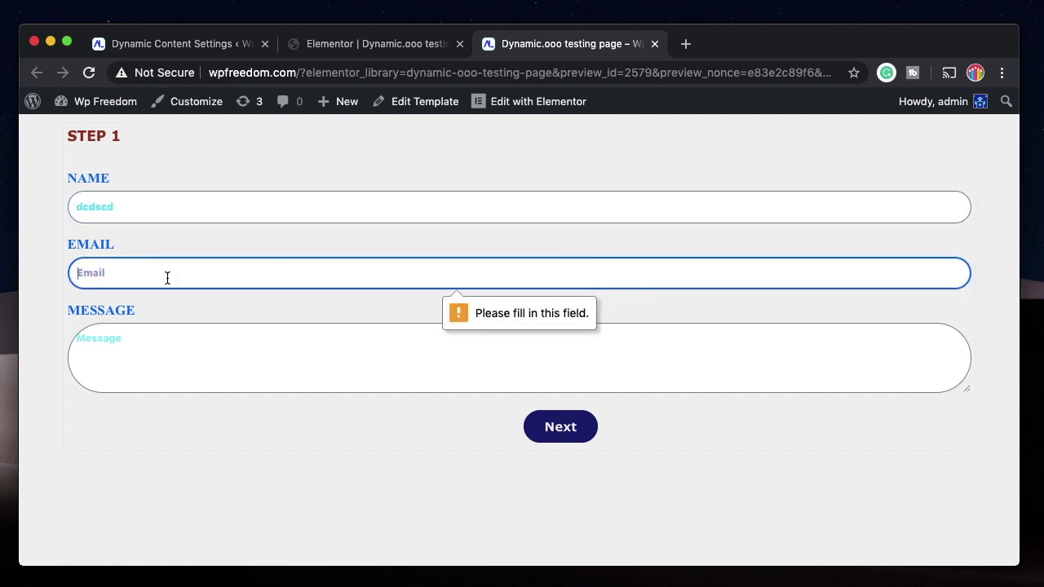
text(me)
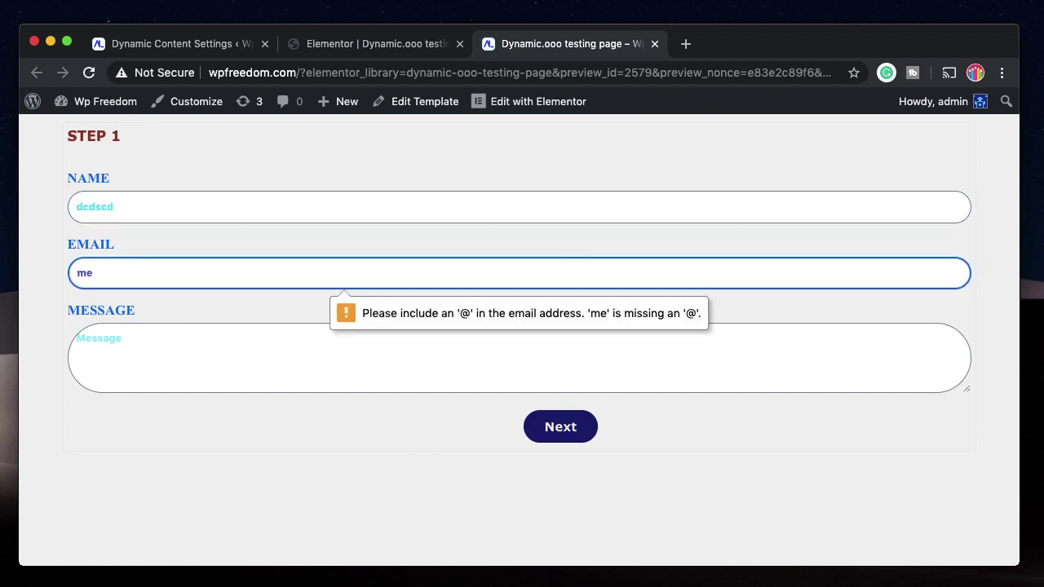
text(@mail.com)
key(Tab)
text(dddasdasdasdas)
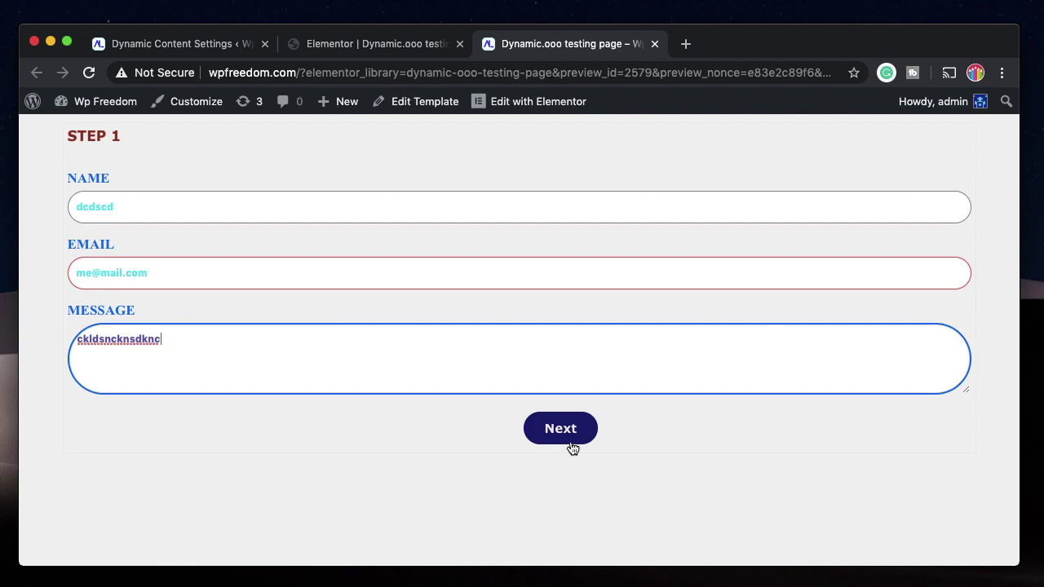
click(570, 428)
Step: Inspect the STEP 2 heading text, then return to the Elementor editor
triple_click(100, 137)
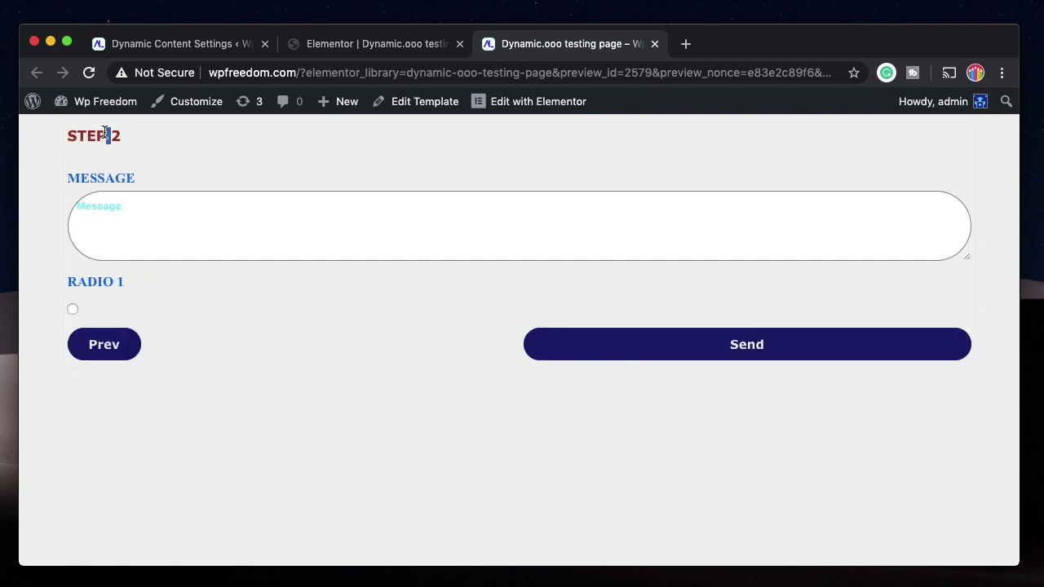
triple_click(104, 133)
click(104, 132)
triple_click(79, 137)
click(79, 137)
triple_click(79, 139)
key(ctrl+shift+Tab)
Step: Review the Form Fields list, save with UPDATE, and expand the Steps section
click(122, 279)
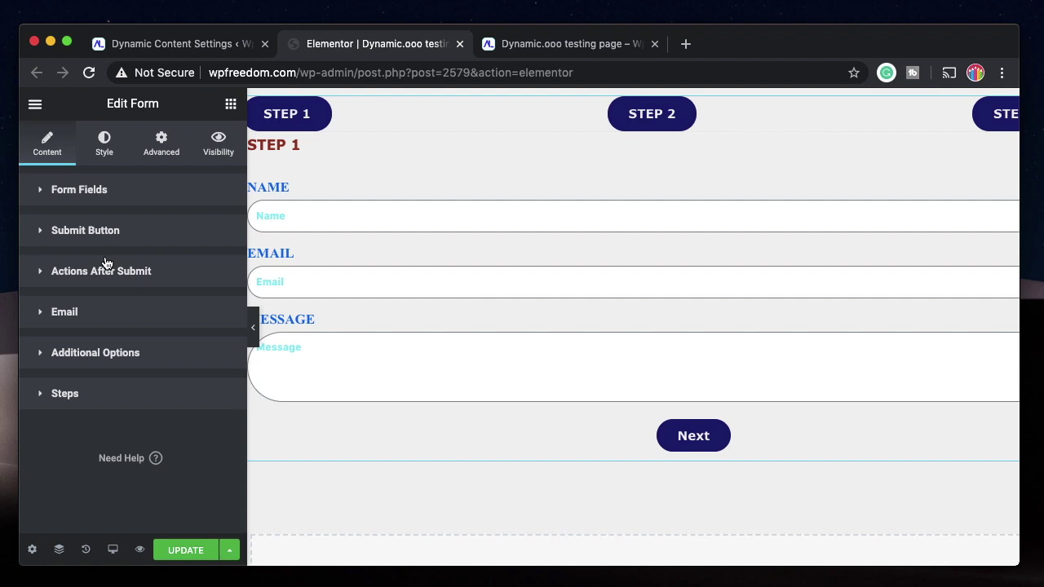
click(110, 199)
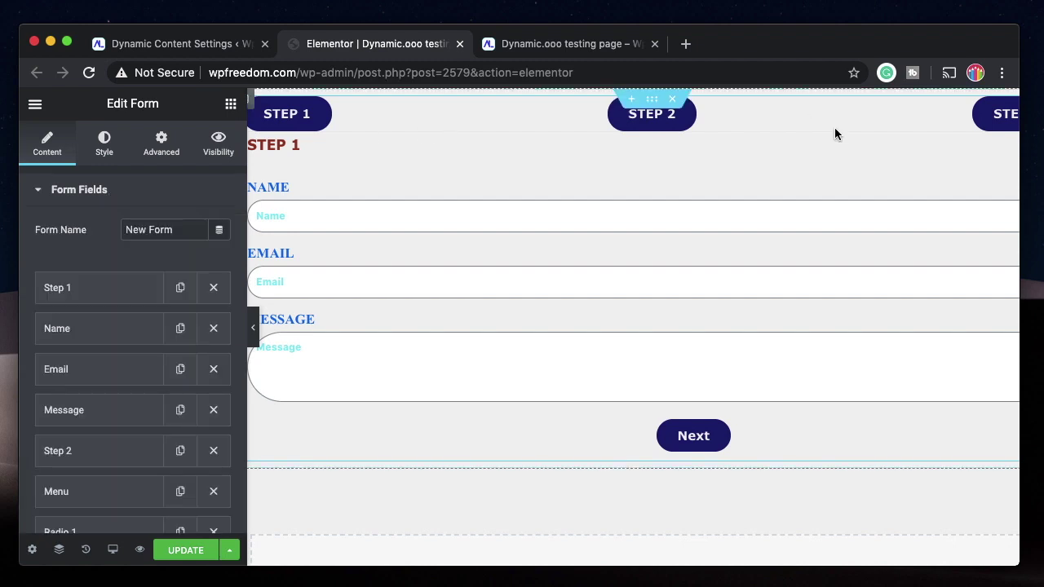
scroll(89, 400, down, 2)
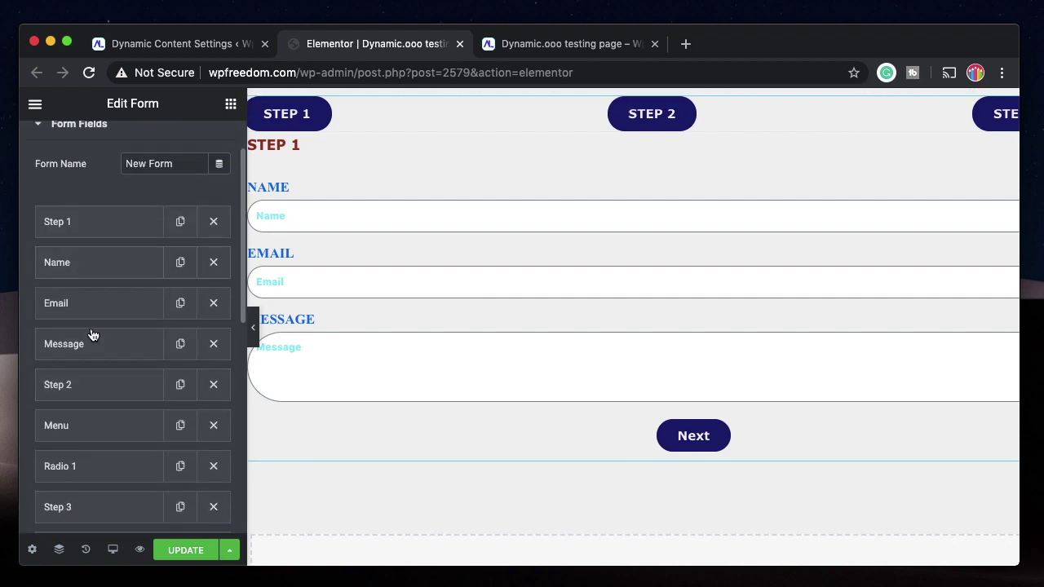
scroll(89, 314, down, 2)
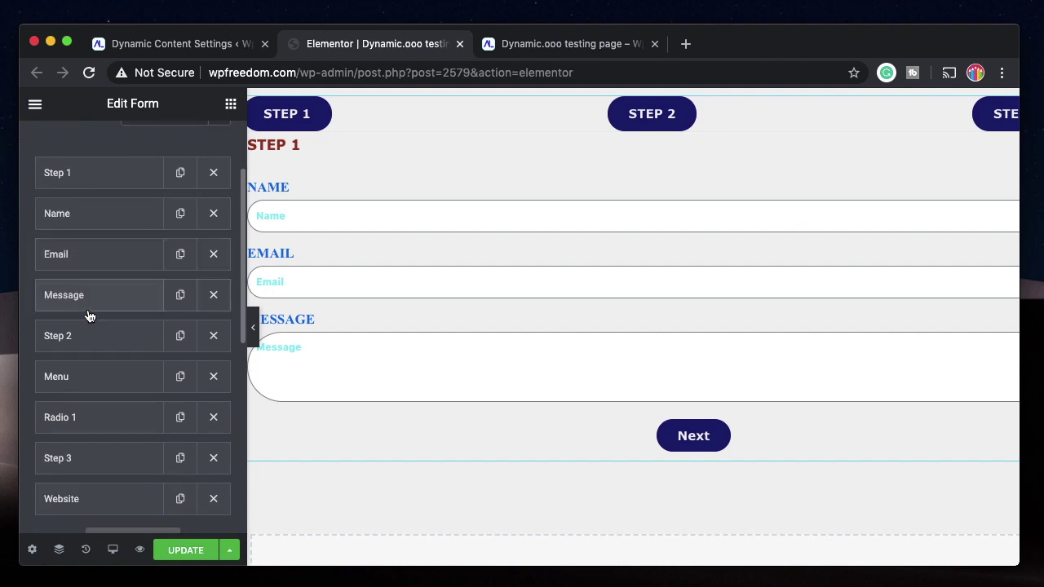
scroll(89, 380, down, 2)
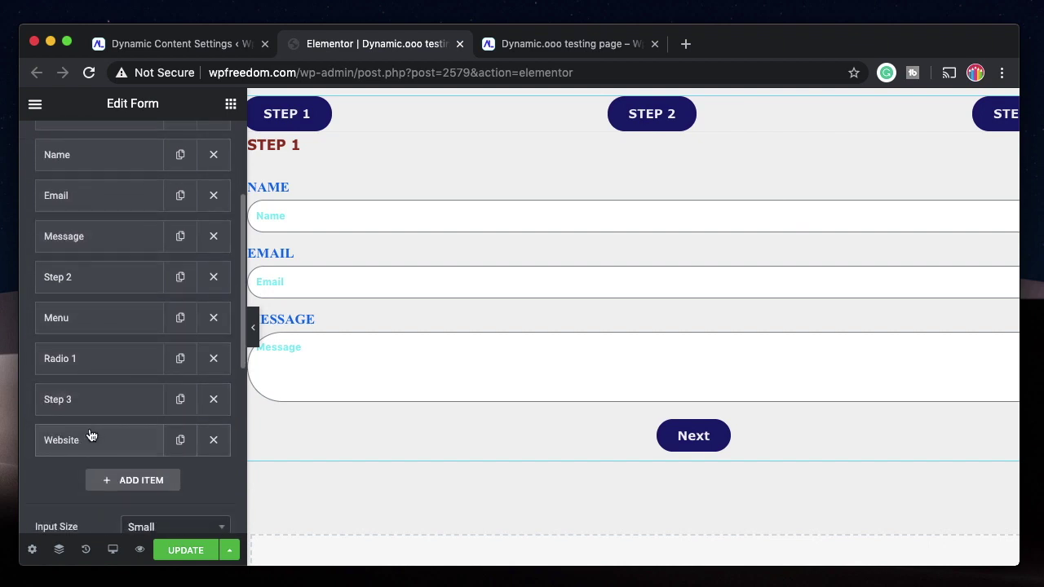
scroll(80, 268, up, 4)
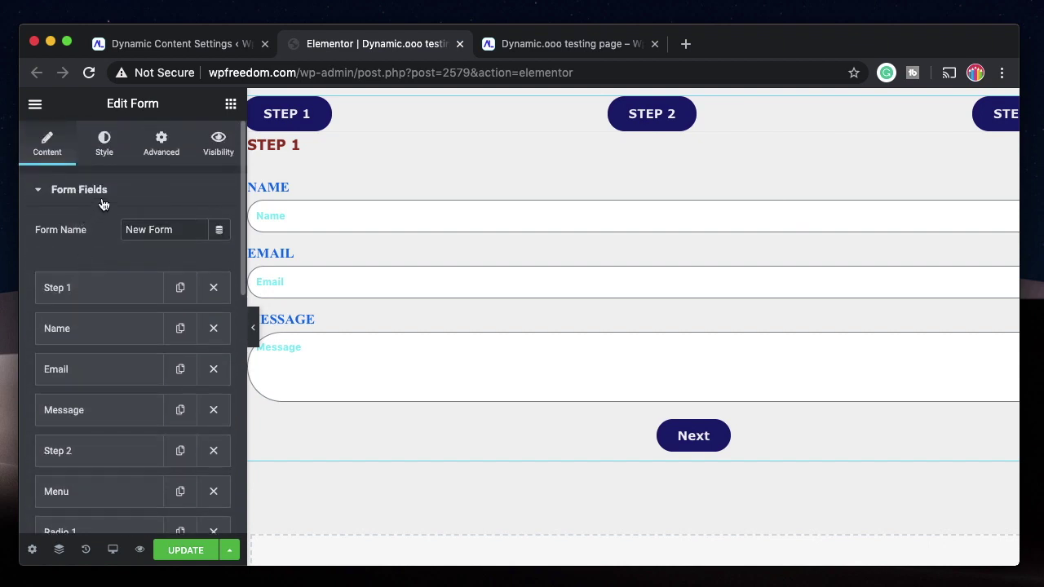
click(179, 551)
scroll(117, 353, down, 10)
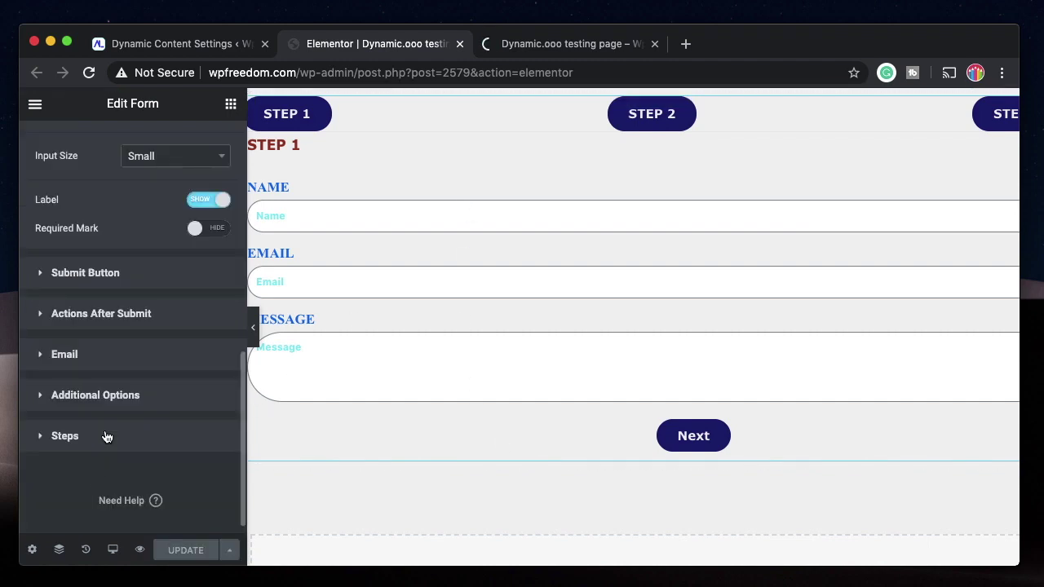
click(106, 437)
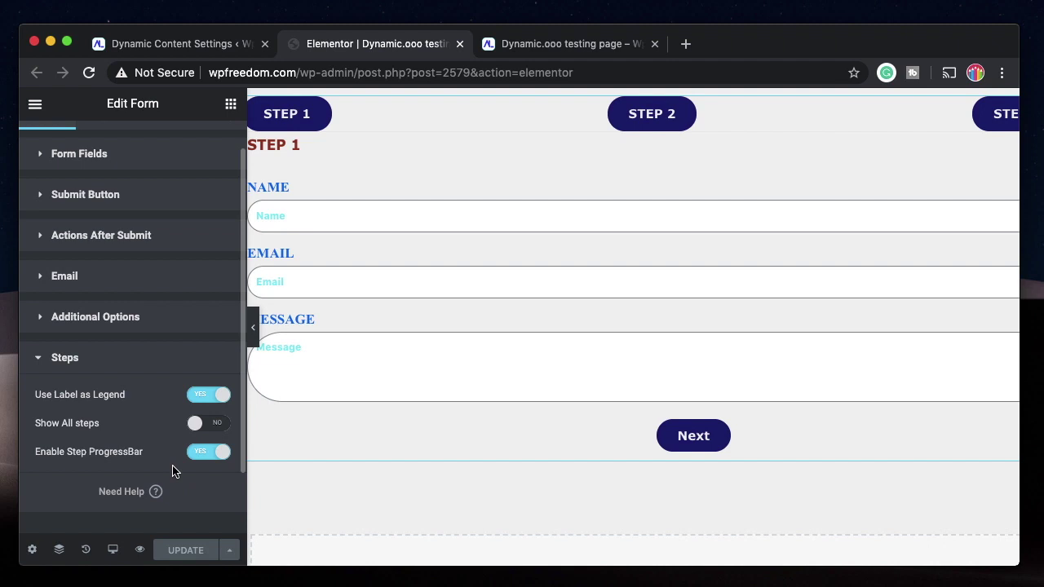
Step: In the live preview, fill Step 1's Name, Email and Message with test values and advance to step 2
key(ctrl+Tab)
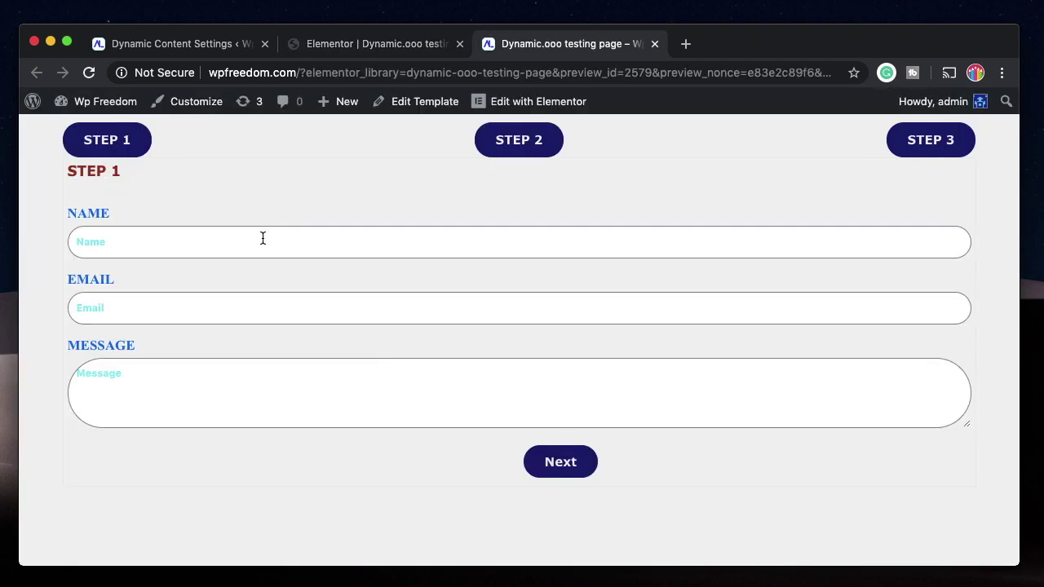
click(263, 238)
drag(120, 171, 69, 176)
triple_click(97, 169)
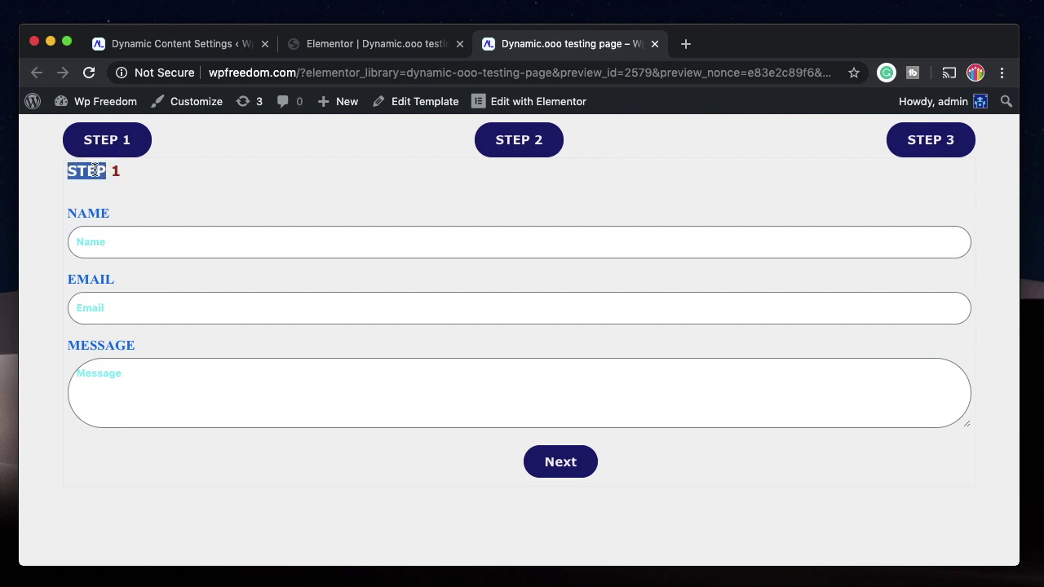
click(123, 237)
text(ddeendsv)
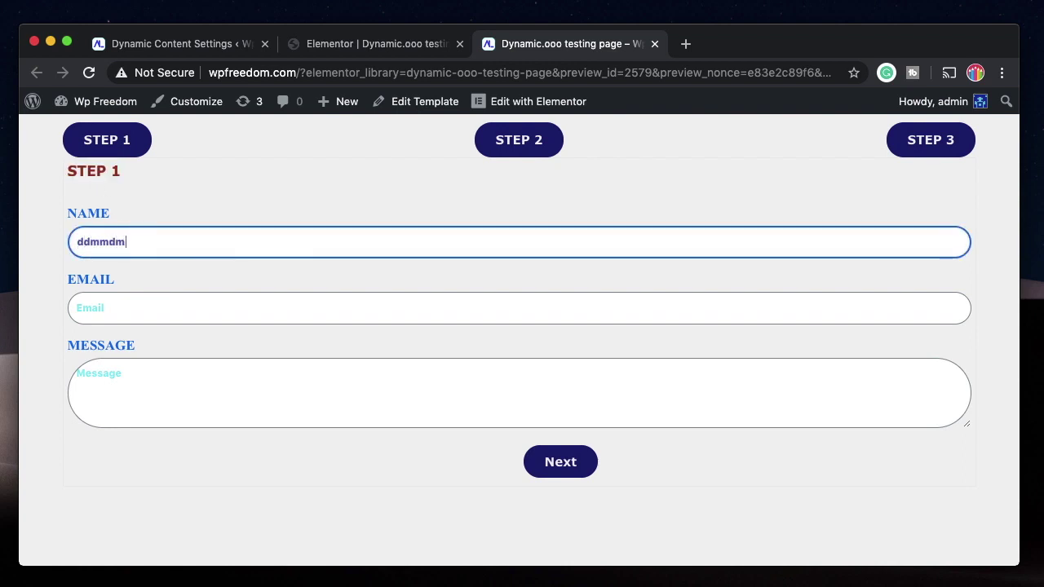
key(Tab)
text(sss@sdd.com)
key(Tab)
text(dfsverjdsda)
click(544, 462)
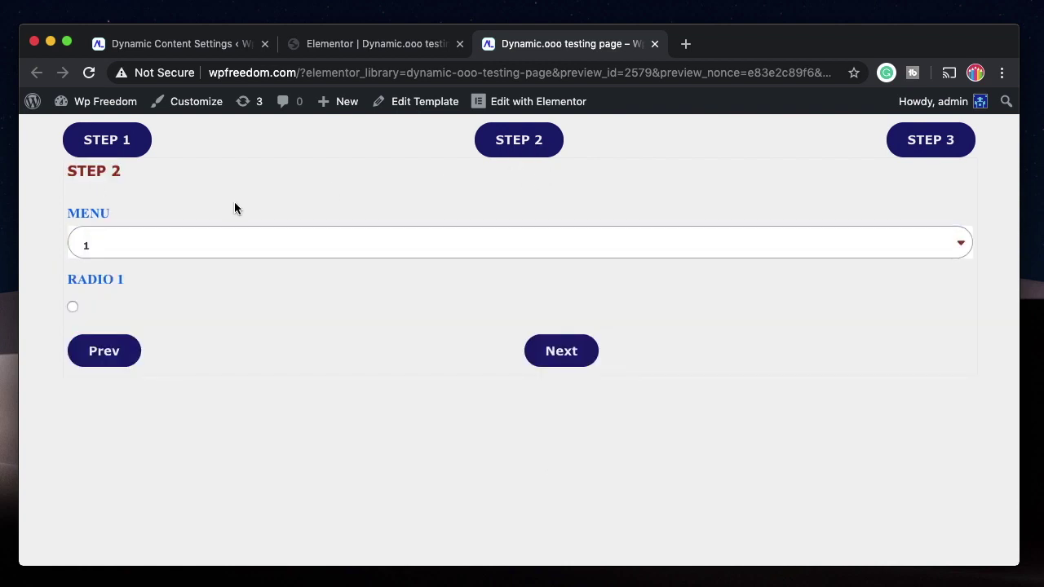
Step: On step 2, pick option 2 in Menu, check Radio 1 and advance to step 3
triple_click(101, 172)
double_click(101, 172)
triple_click(101, 172)
double_click(101, 172)
triple_click(101, 172)
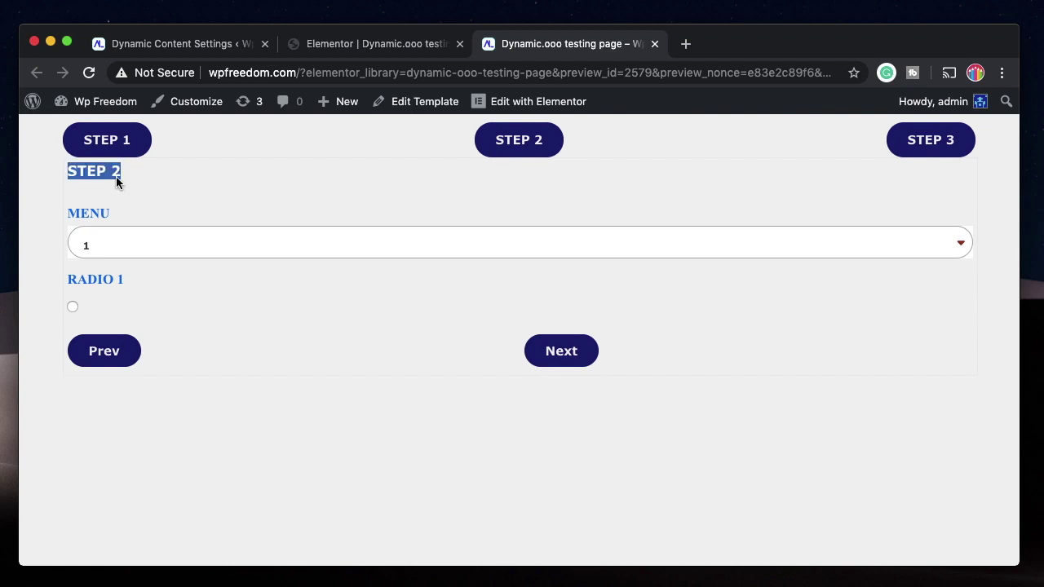
click(204, 249)
click(188, 348)
click(72, 306)
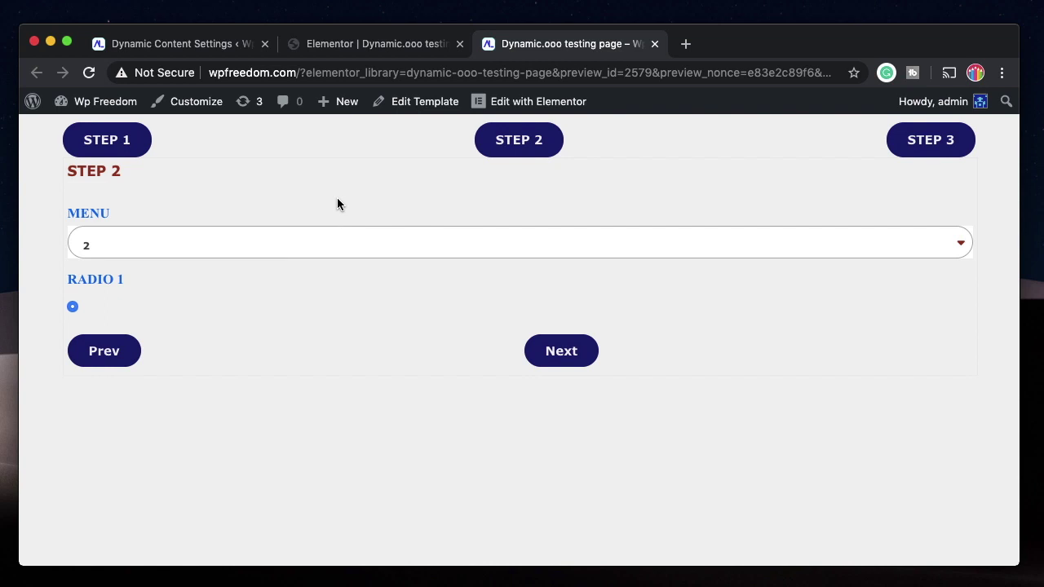
click(561, 350)
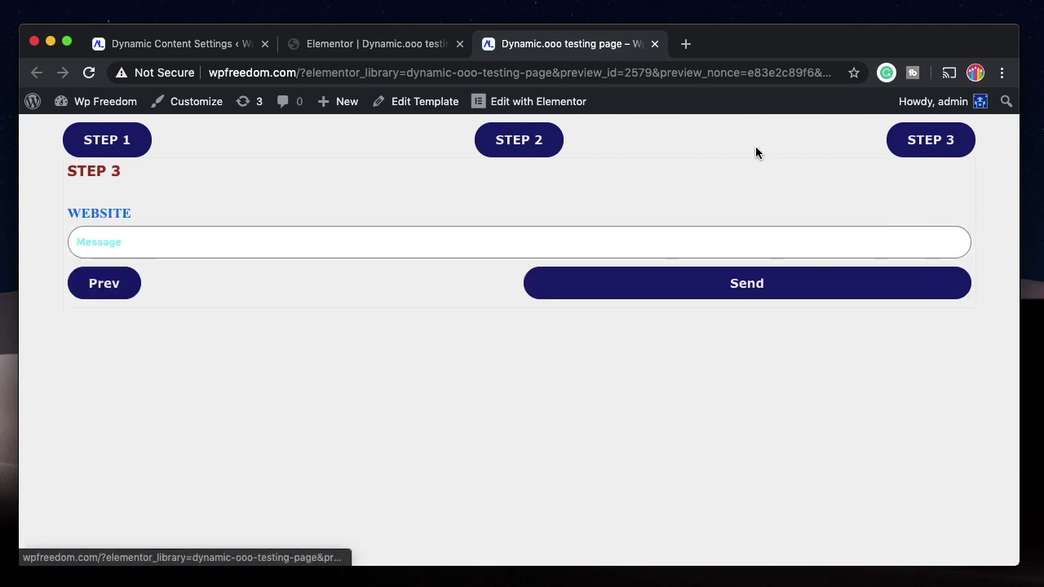
Step: Move between steps 1, 2 and 3 using the step markers, Next and Prev buttons
click(121, 150)
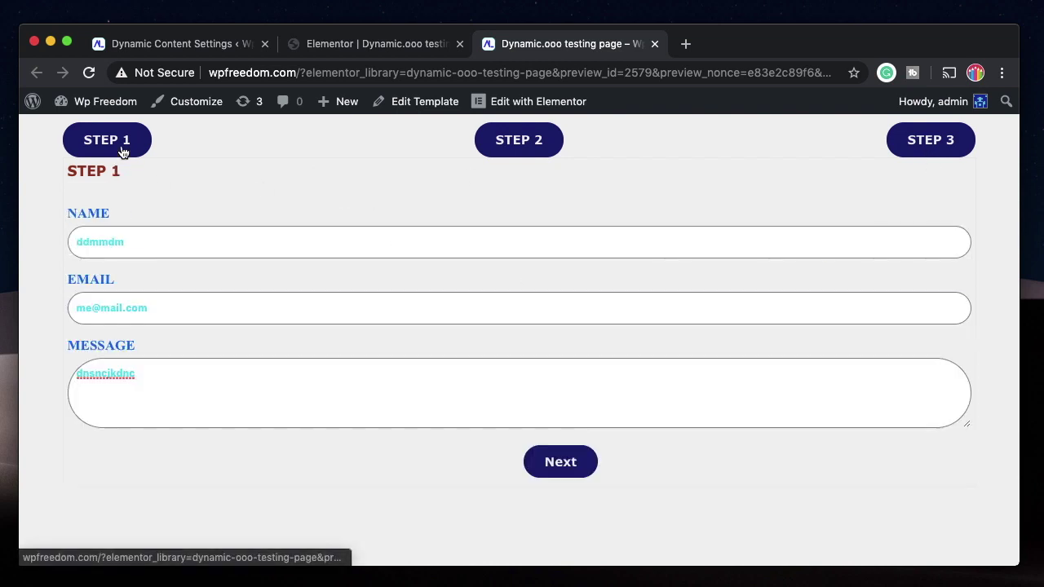
click(581, 466)
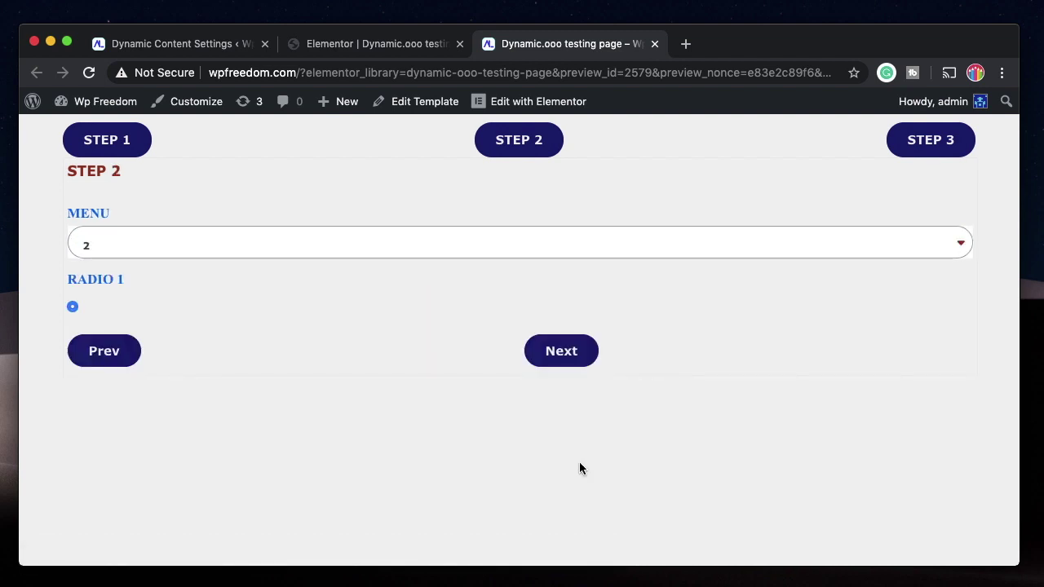
click(938, 153)
click(593, 142)
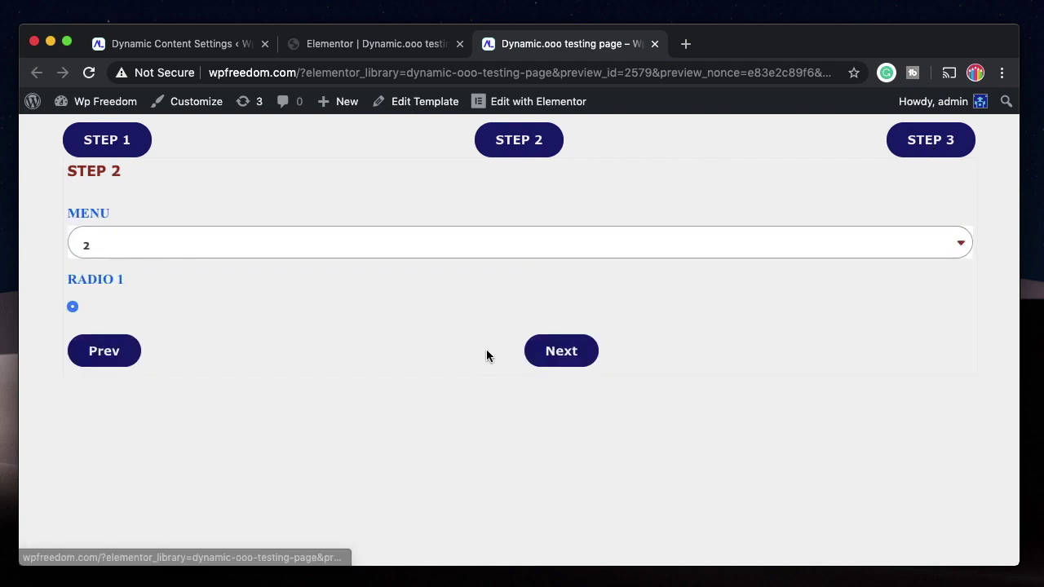
click(122, 354)
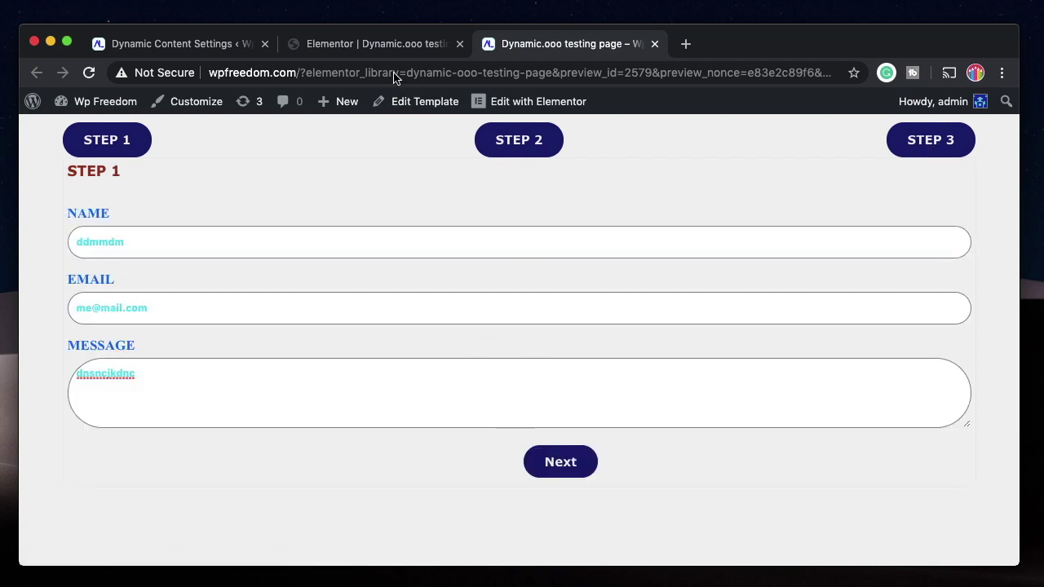
Step: Back in Elementor, change Step 2's next-button text to 'Next field' and click Update
click(367, 45)
click(77, 403)
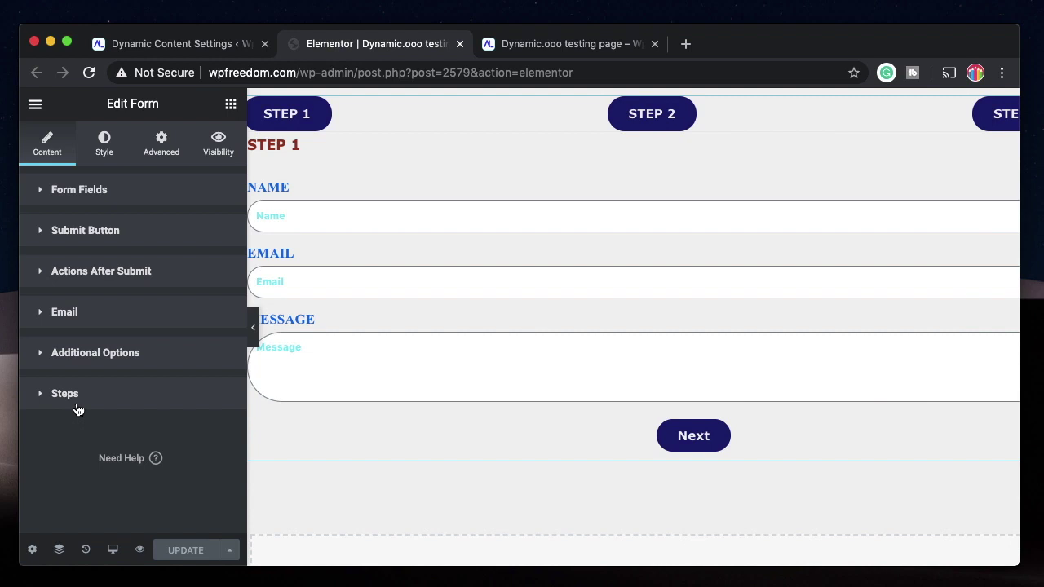
click(111, 193)
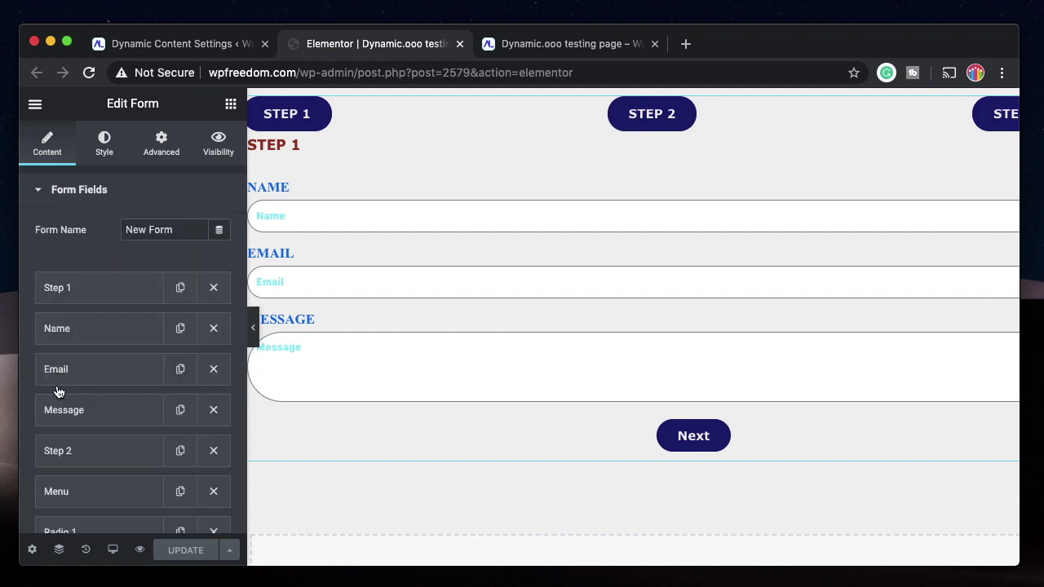
scroll(57, 393, down, 3)
click(98, 328)
click(163, 366)
text(fiel)
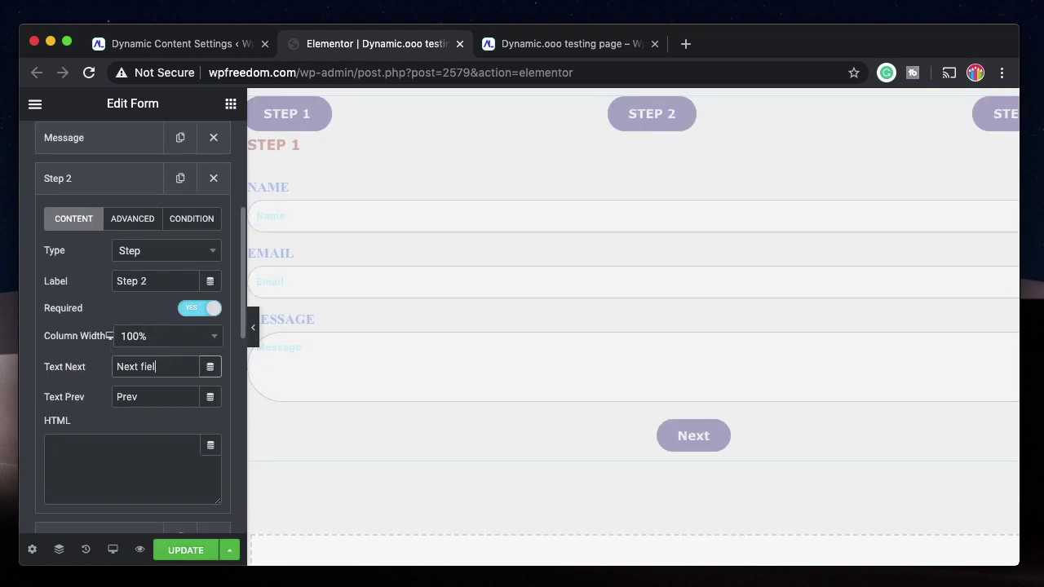
text(d)
click(186, 549)
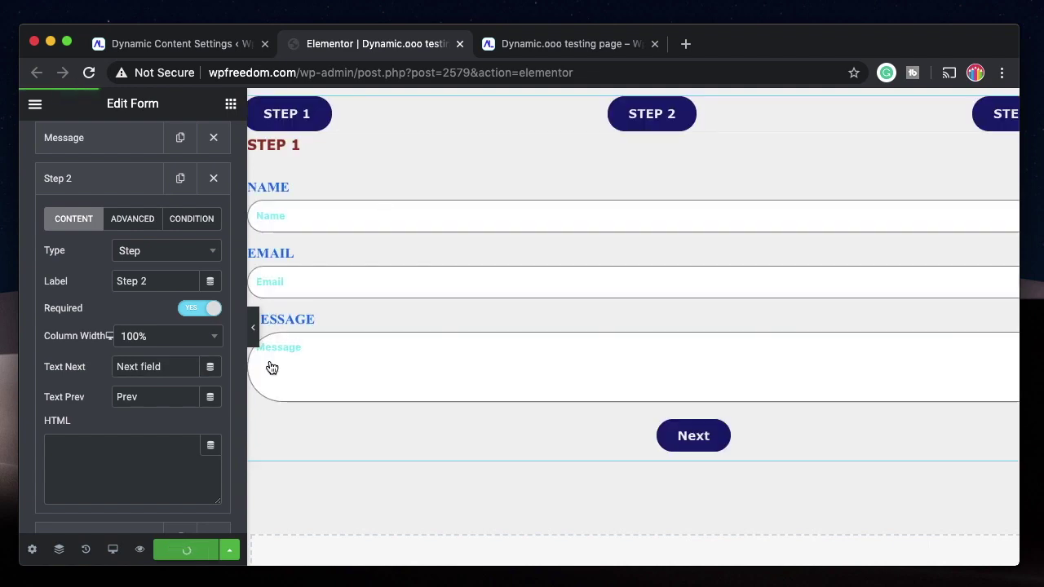
click(578, 44)
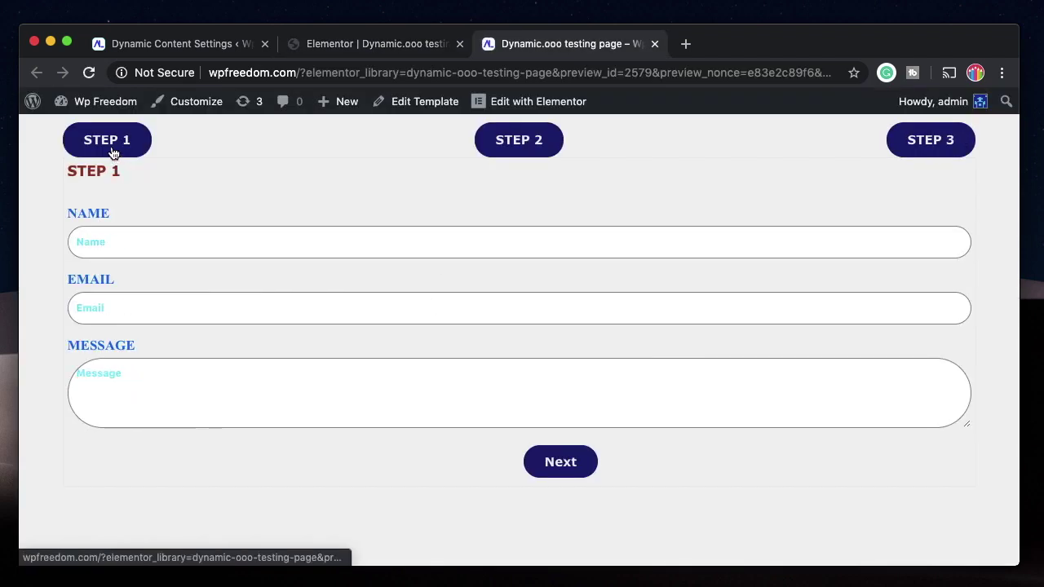
click(583, 462)
text(ccc)
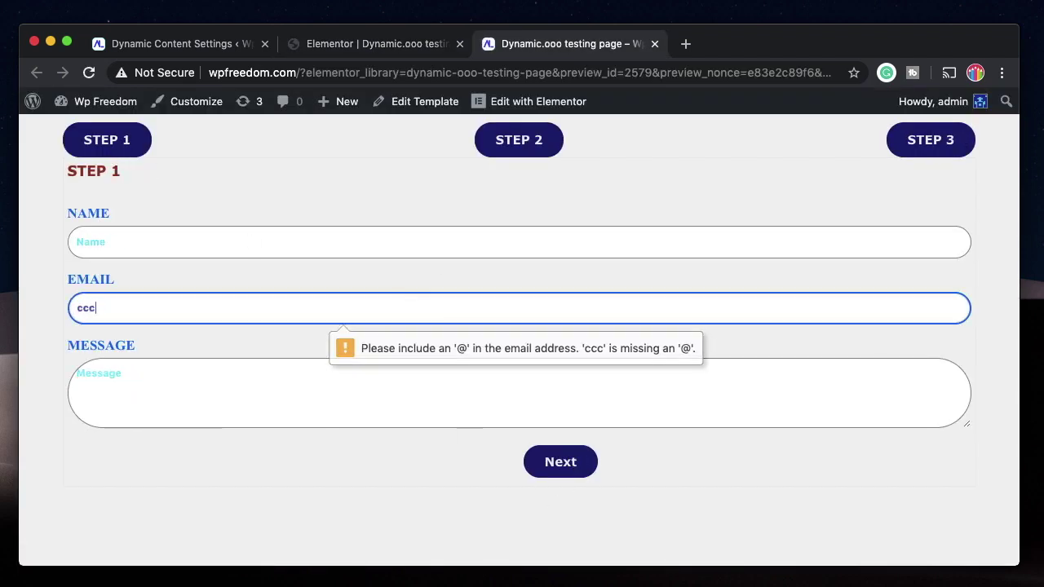
text(@mail.com)
click(578, 467)
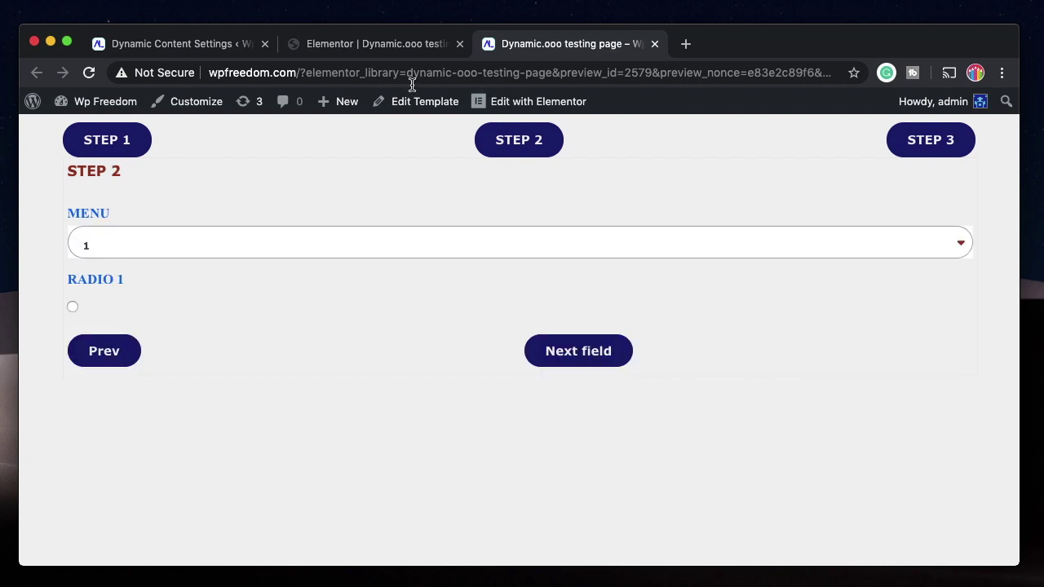
click(383, 46)
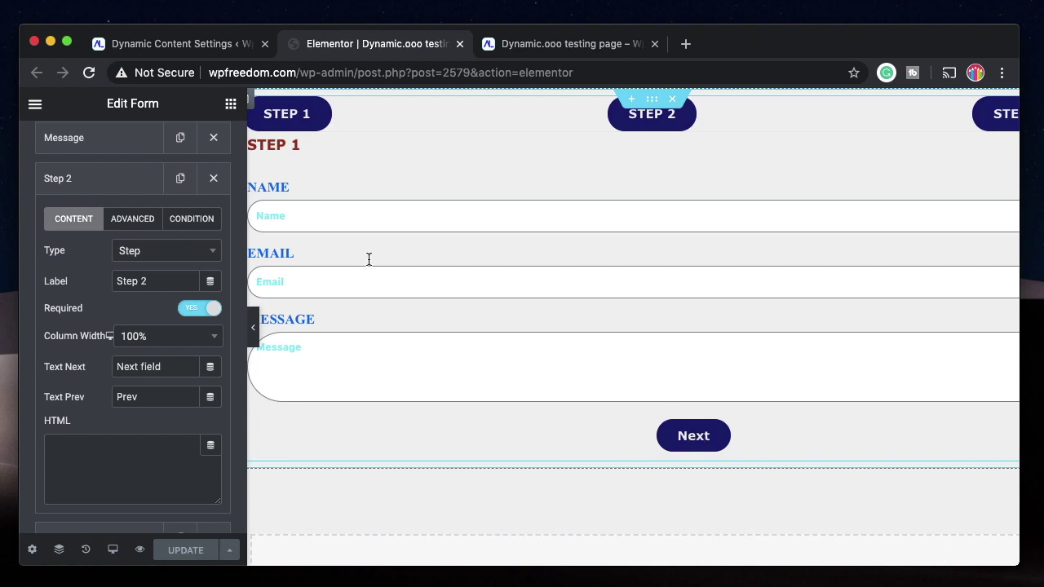
Step: Bring up the Steps style options, trying a top padding of 10 then clearing it
click(88, 186)
scroll(152, 400, up, 4)
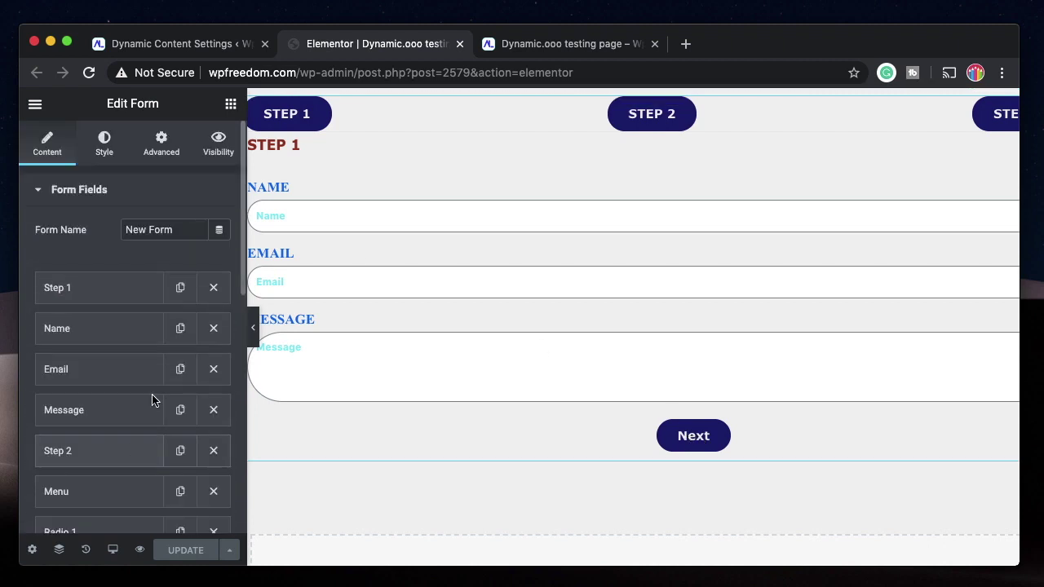
click(104, 152)
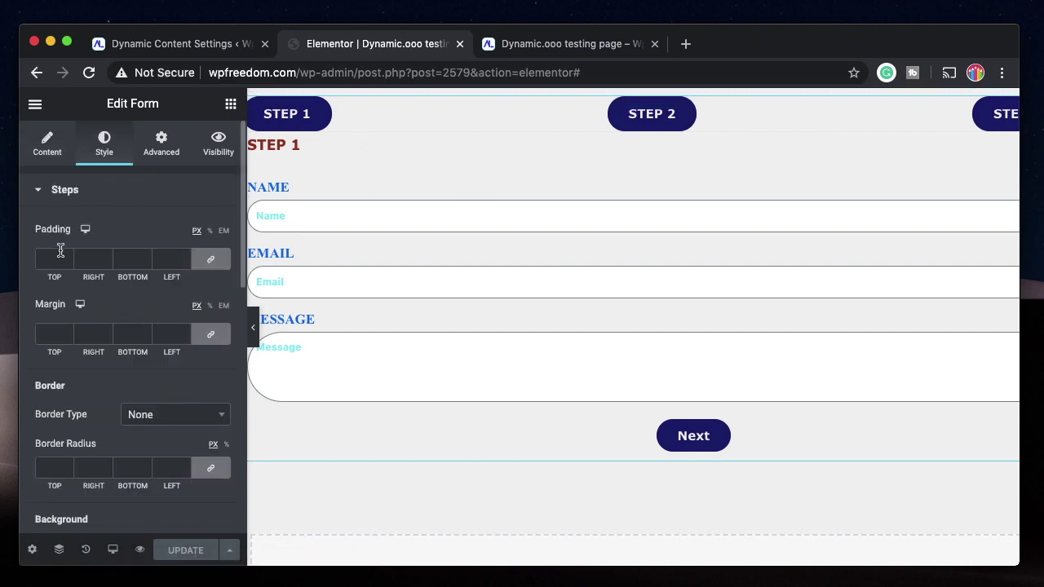
click(68, 259)
text(10)
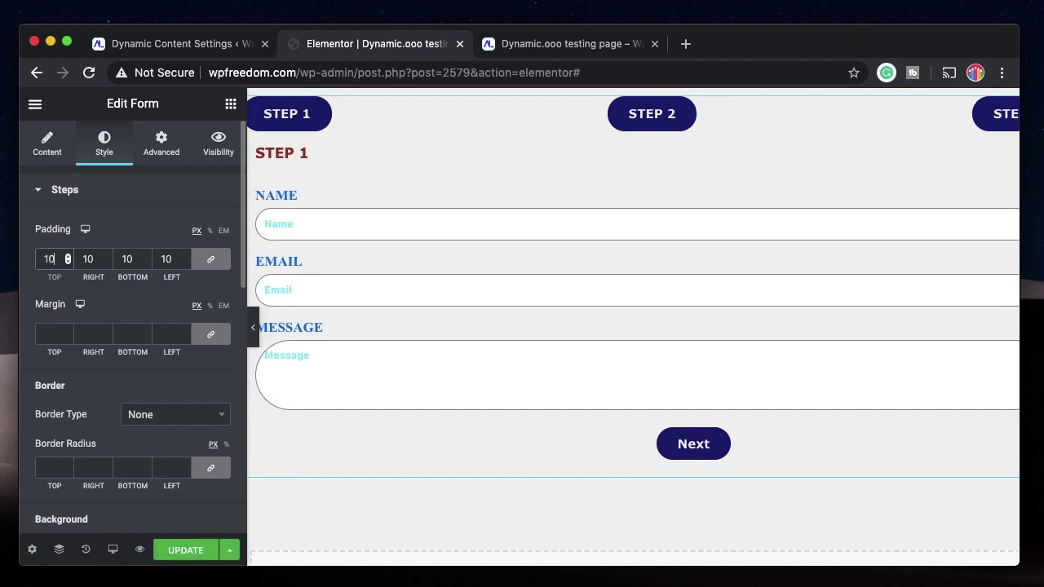
key(BackSpace)
key(BackSpace)
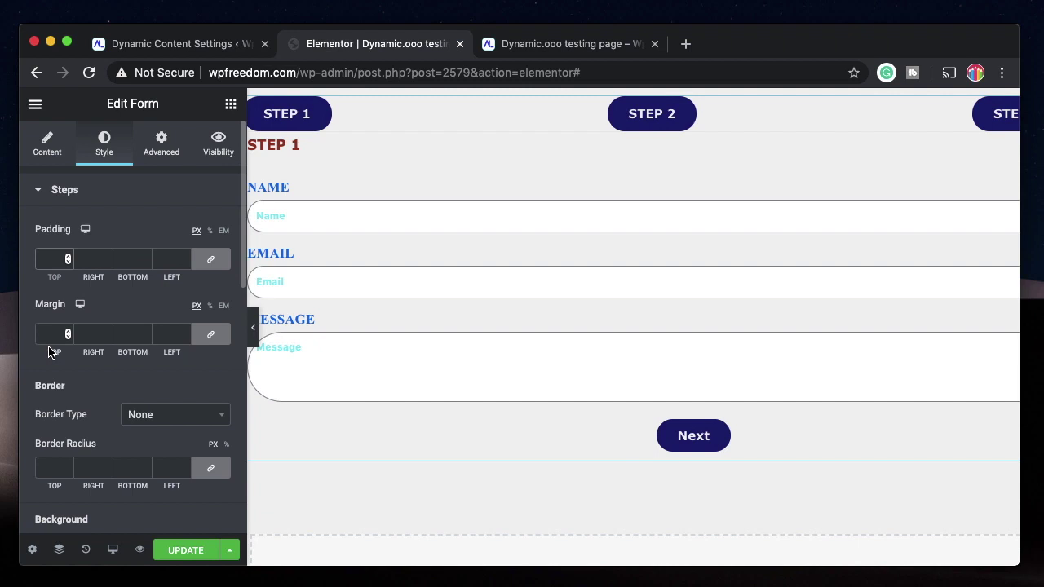
Step: Give the steps a Double border, 2 px wide, in the cyan preset colour
click(163, 425)
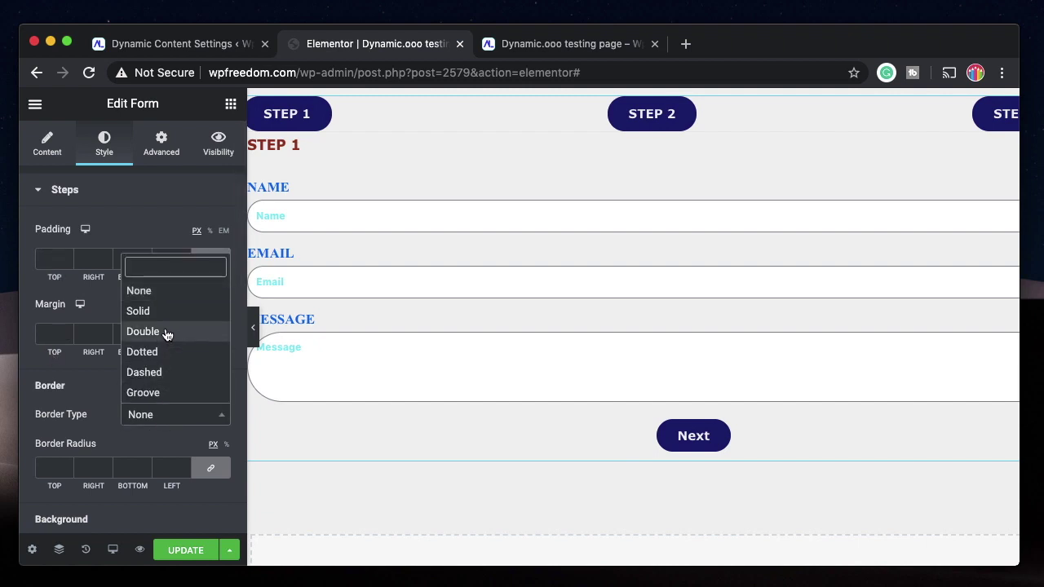
click(166, 331)
scroll(81, 440, down, 1)
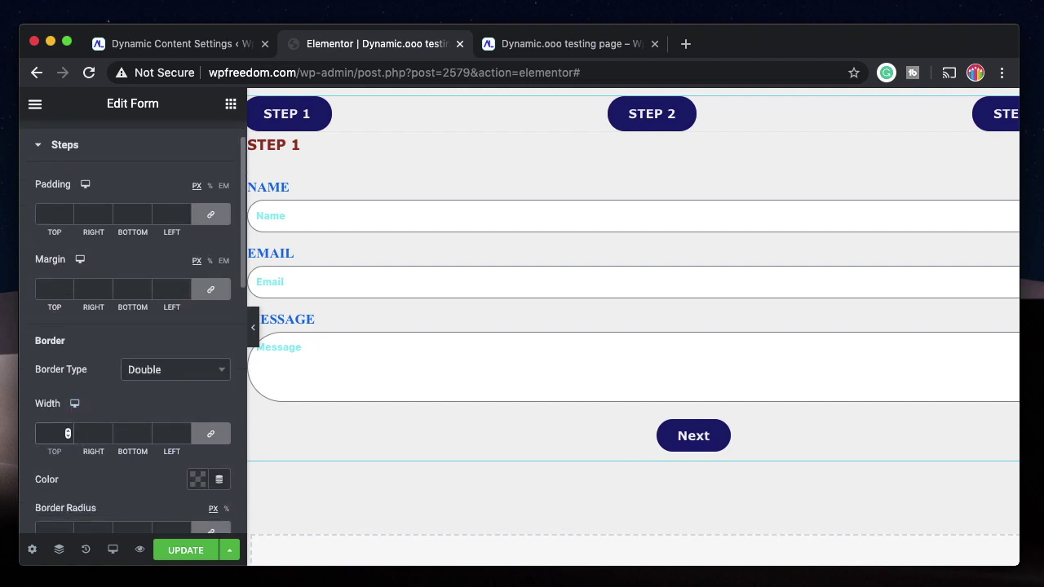
click(50, 433)
text(2)
click(195, 481)
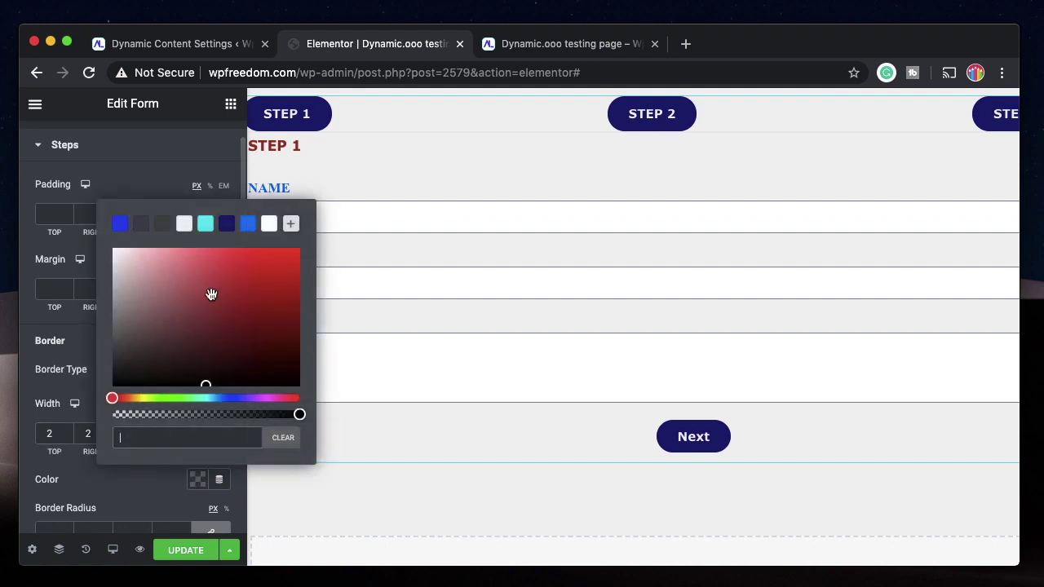
click(205, 224)
click(333, 375)
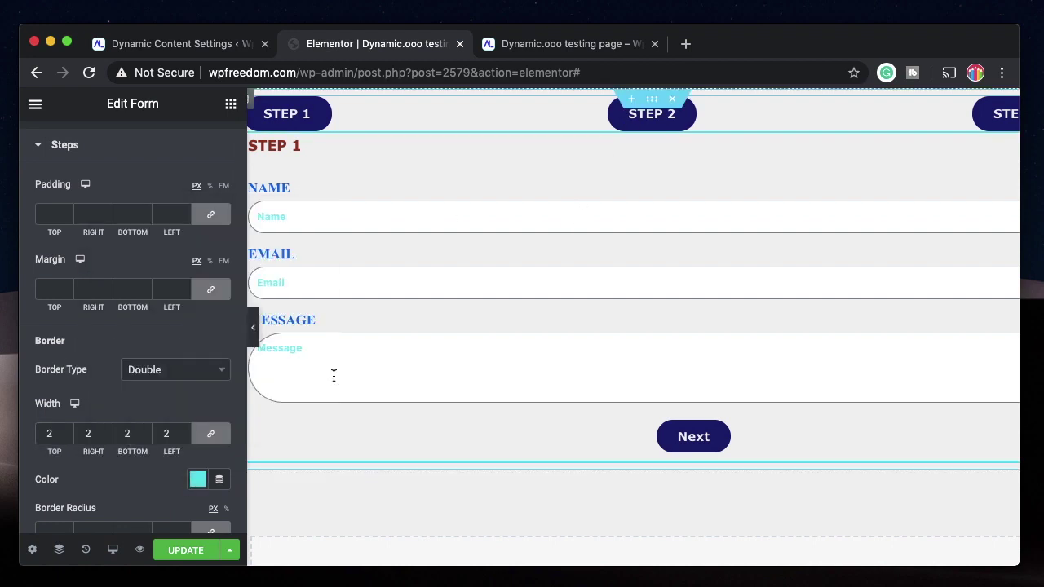
Step: Reload the live preview to check the new step borders, then return to the editor
click(546, 39)
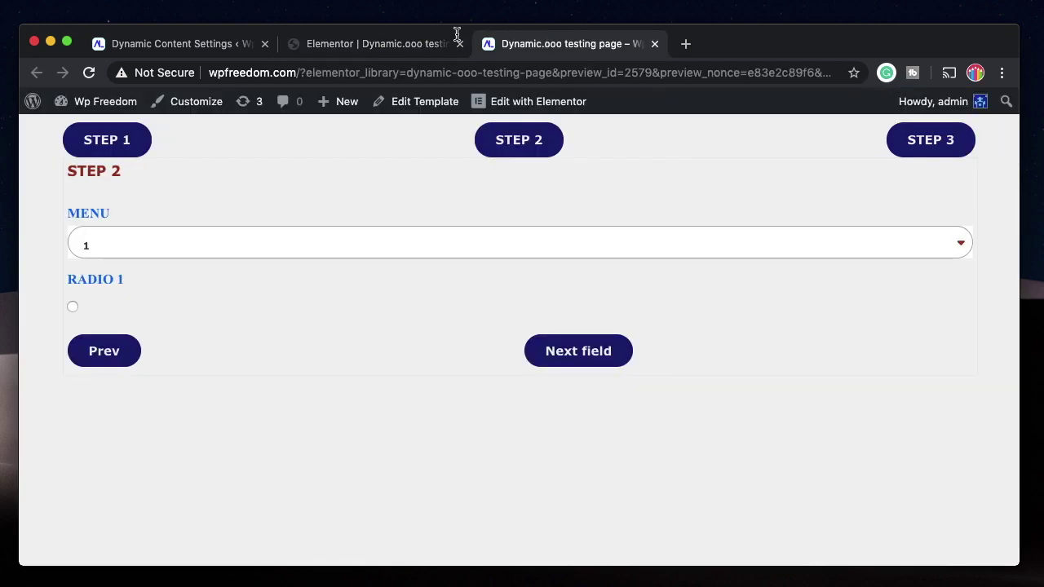
key(super+r)
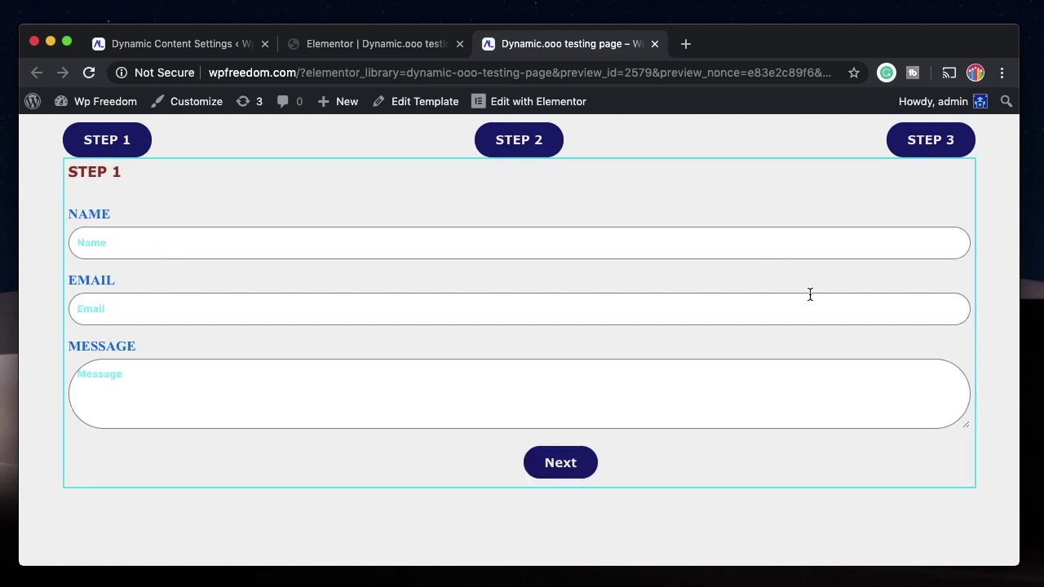
click(410, 43)
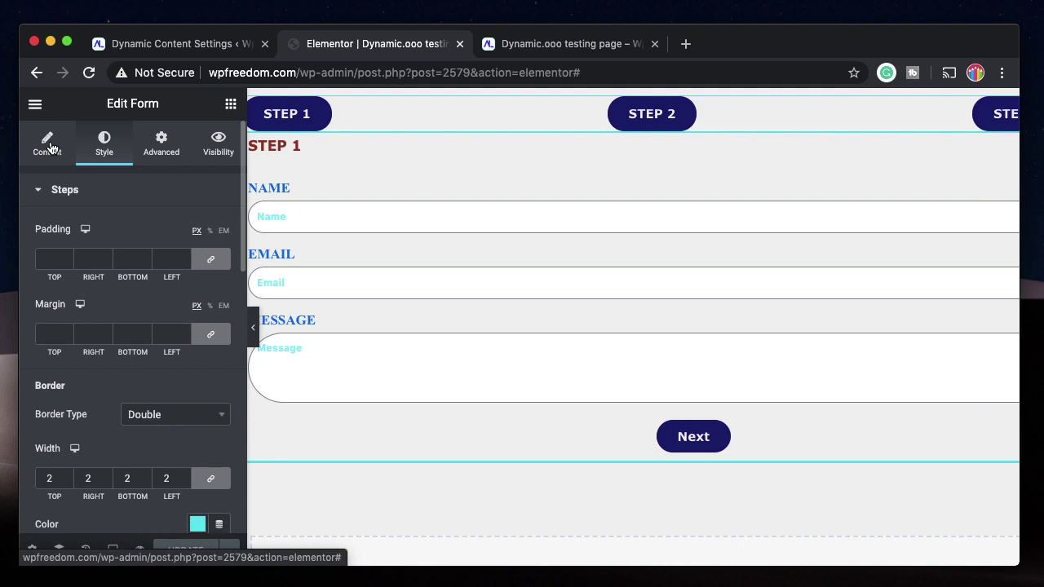
click(48, 142)
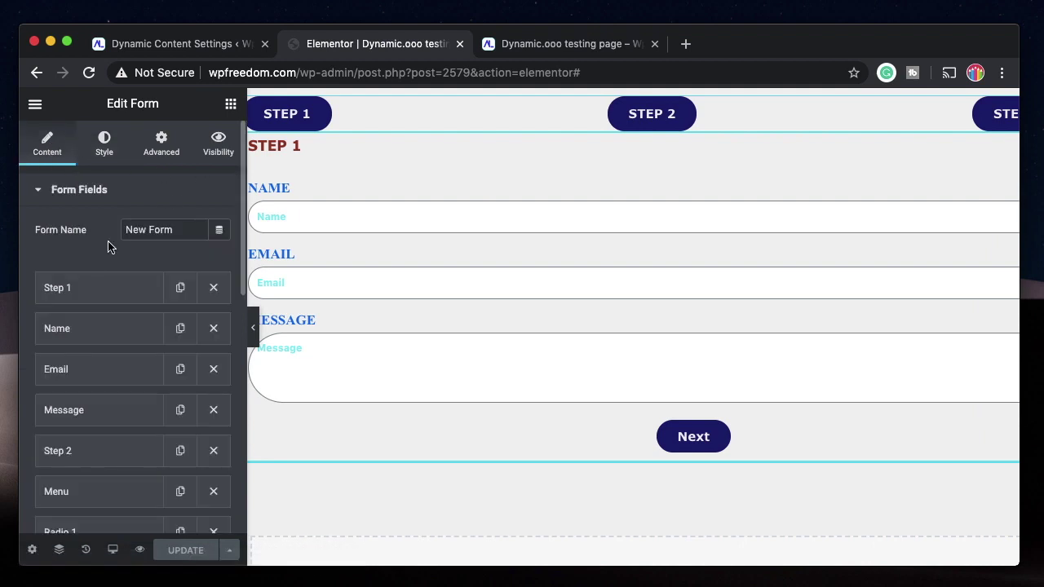
click(94, 291)
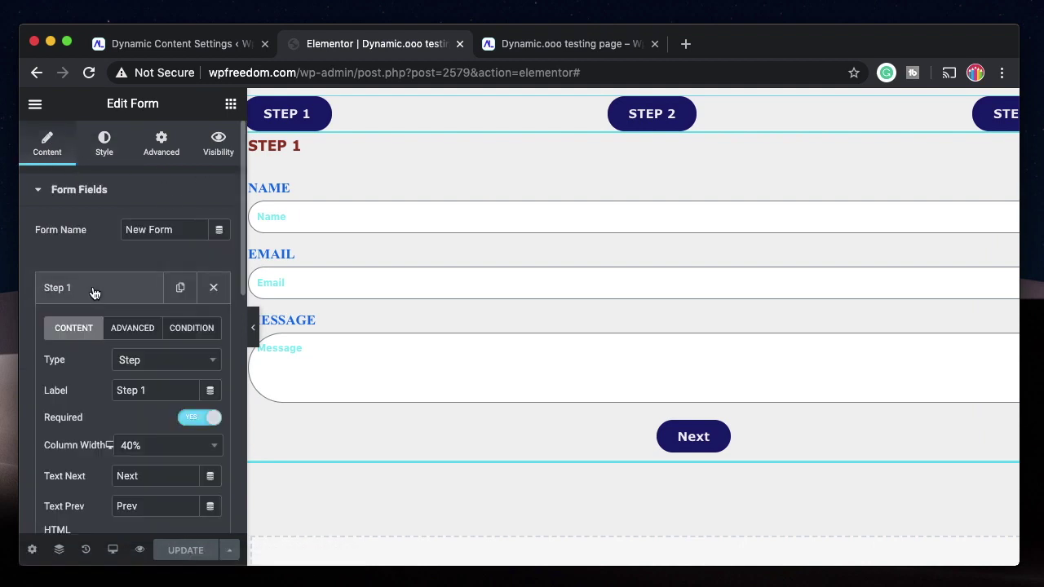
click(124, 329)
double_click(139, 360)
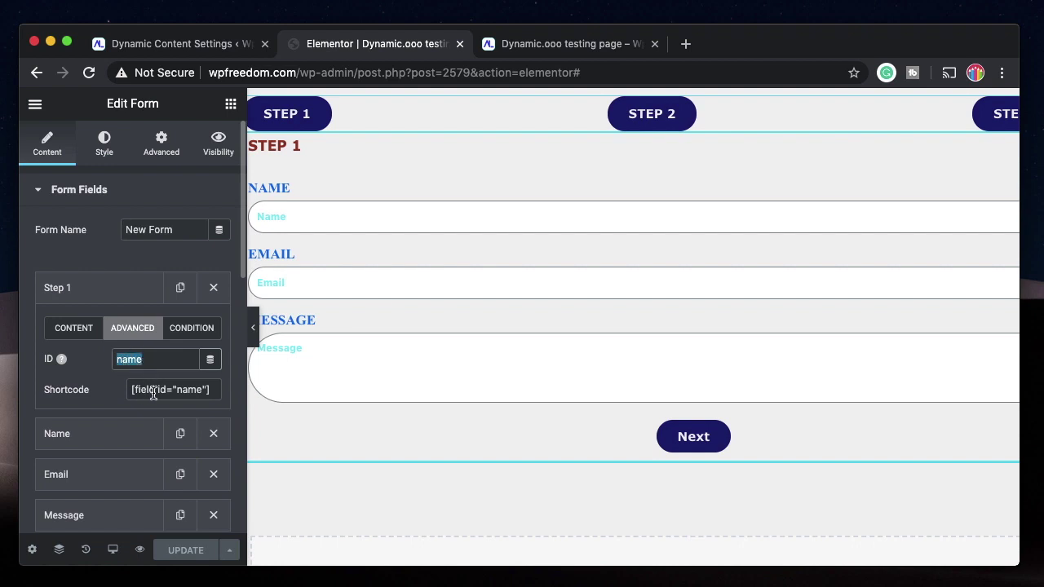
click(155, 393)
click(107, 288)
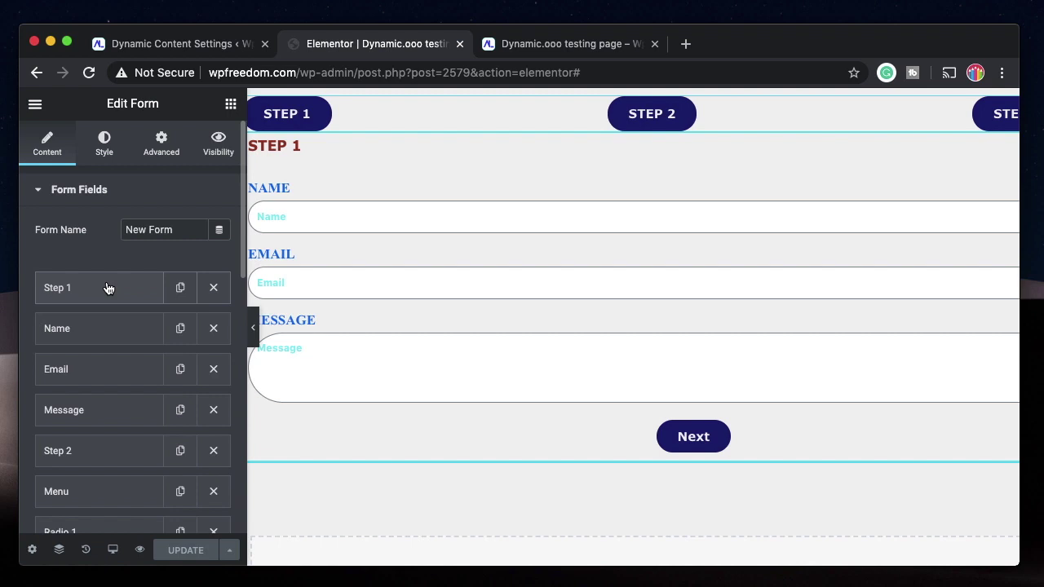
click(103, 143)
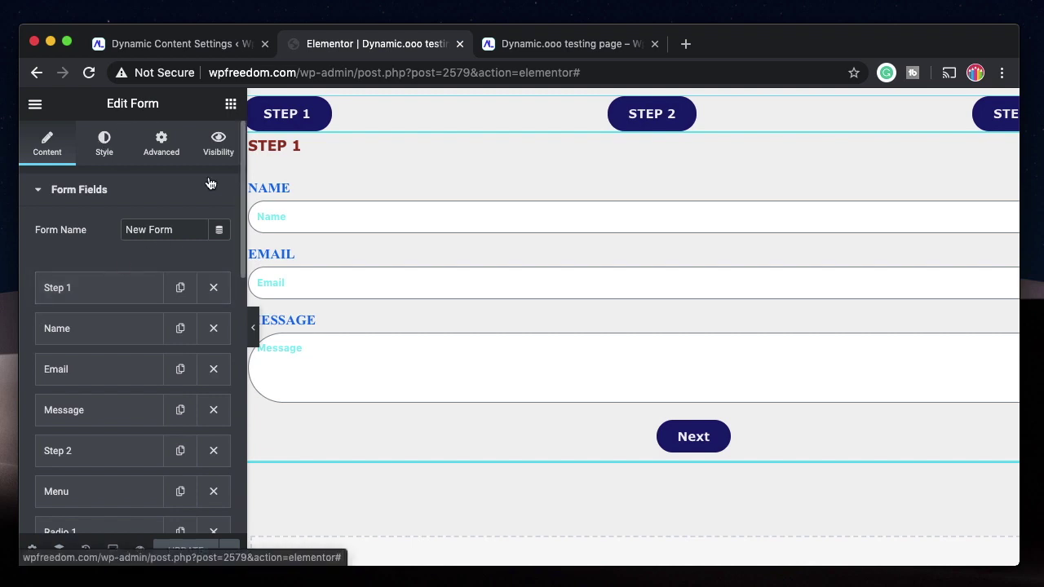
Step: Set the steps' background to Classic with colour #A37E7E and update the page
scroll(73, 454, down, 5)
scroll(73, 454, down, 2)
click(197, 336)
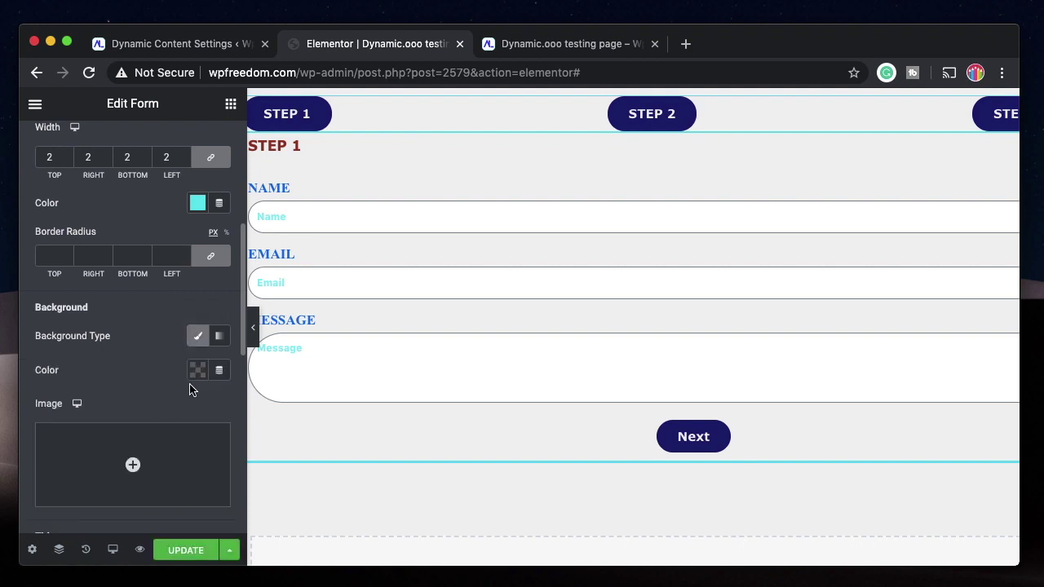
click(198, 369)
click(154, 189)
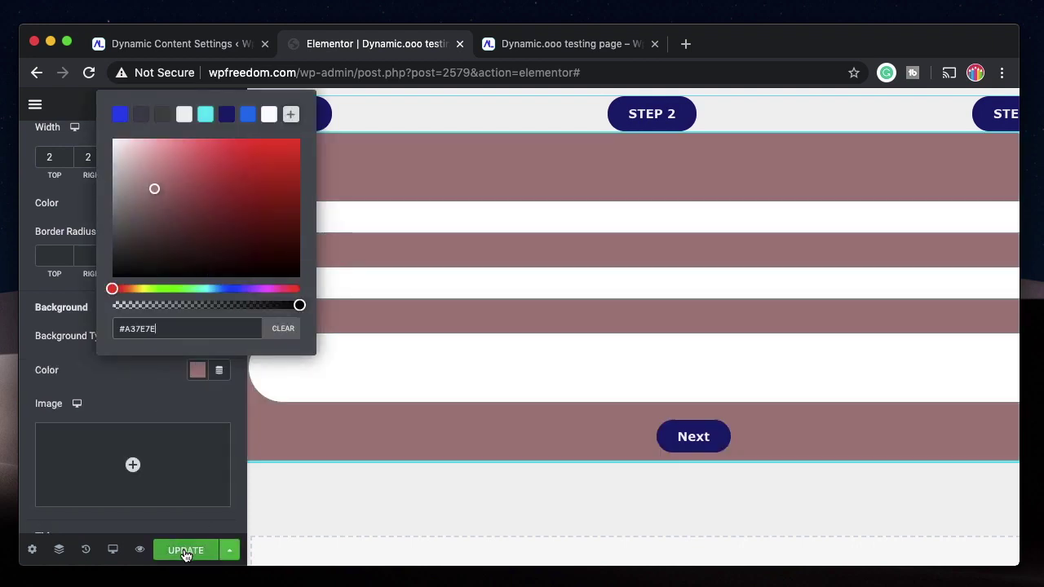
click(186, 551)
Step: Set the step Title Alignment to Left
scroll(175, 326, down, 3)
click(198, 310)
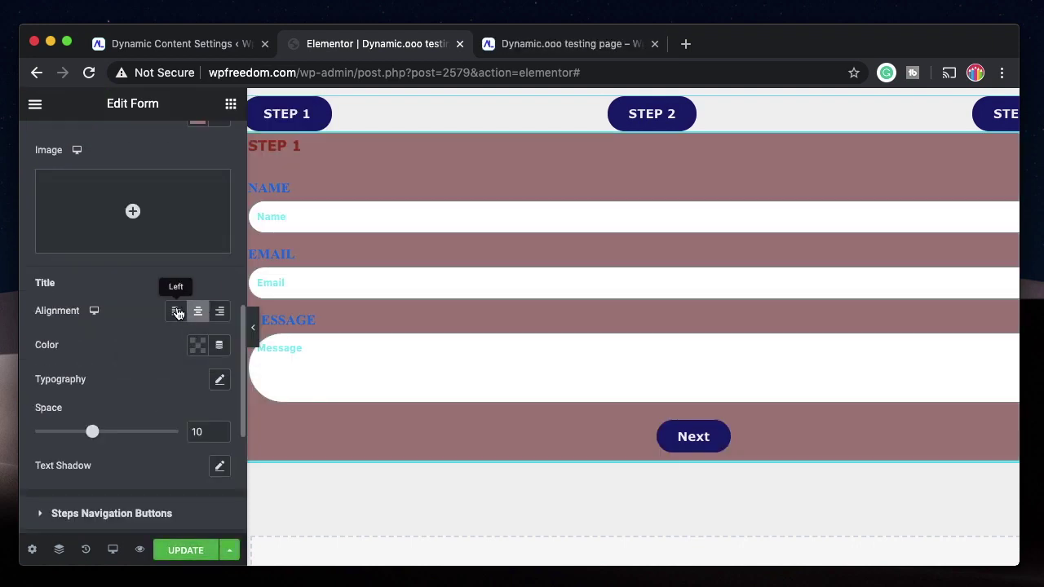
click(177, 312)
Step: Set the Steps Navigation Buttons Size to Extra Large
scroll(93, 442, down, 2)
click(122, 390)
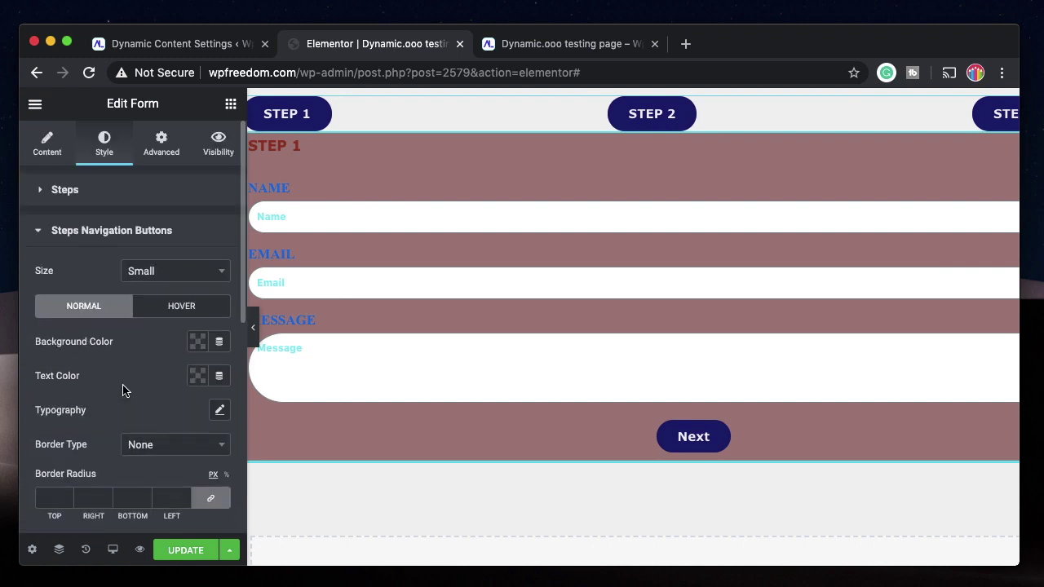
click(162, 228)
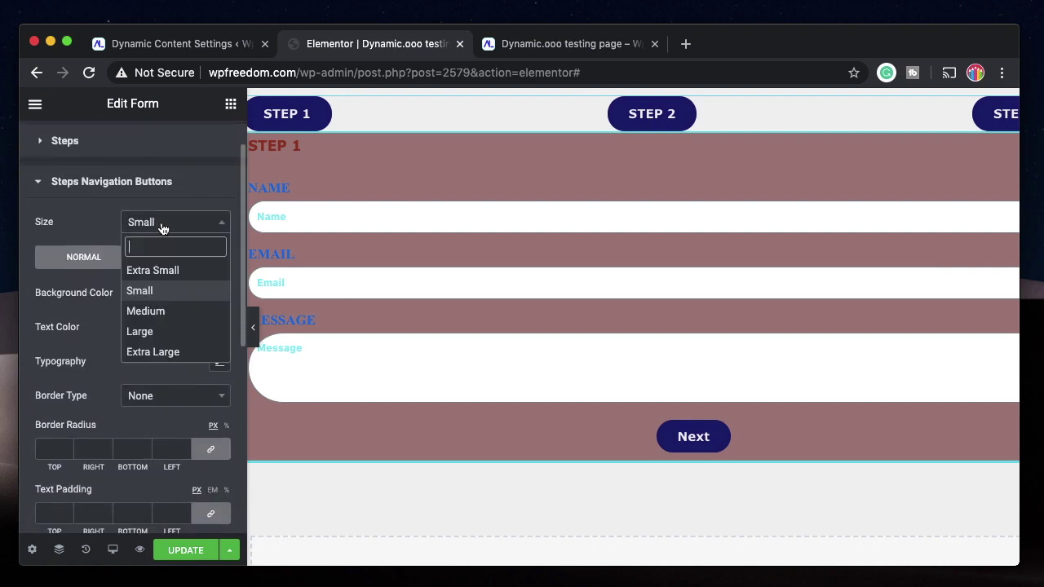
click(150, 272)
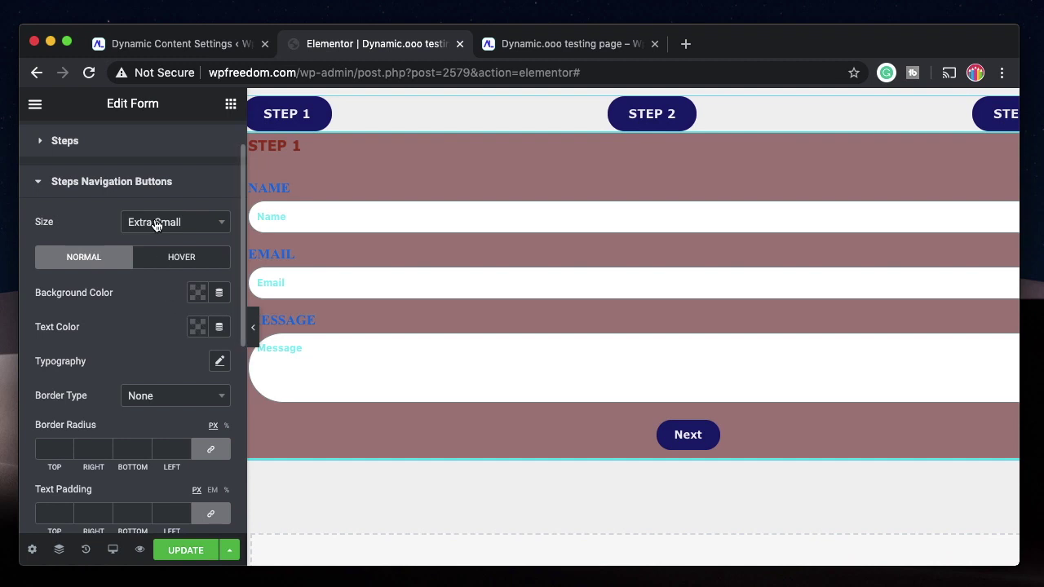
click(170, 226)
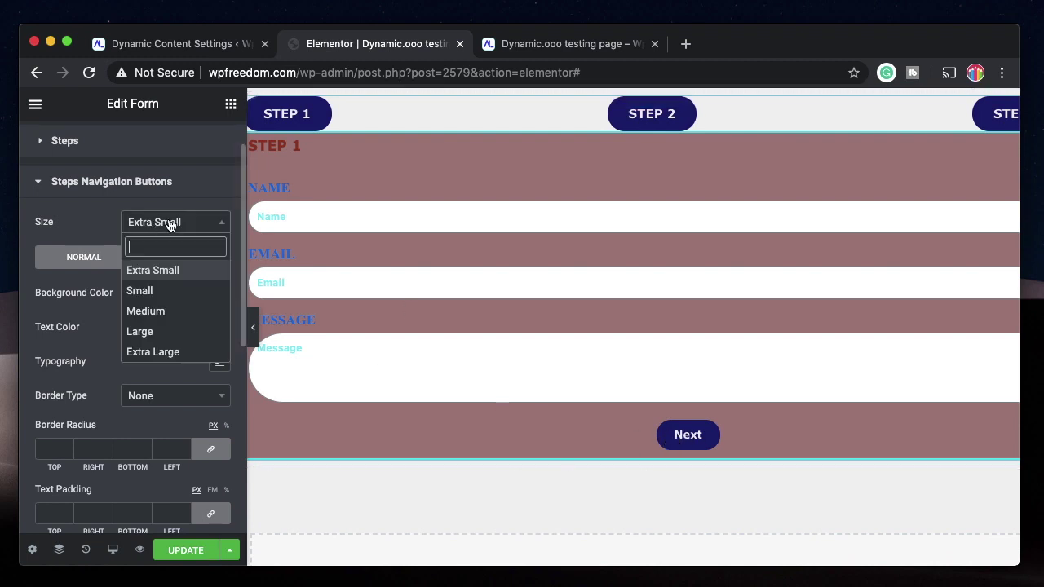
click(166, 352)
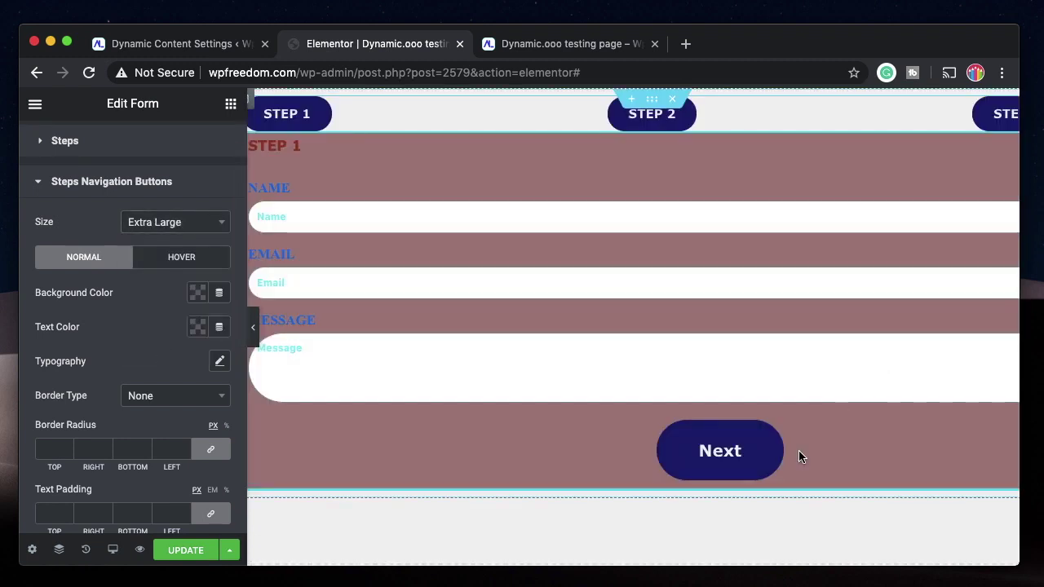
scroll(135, 198, down, 5)
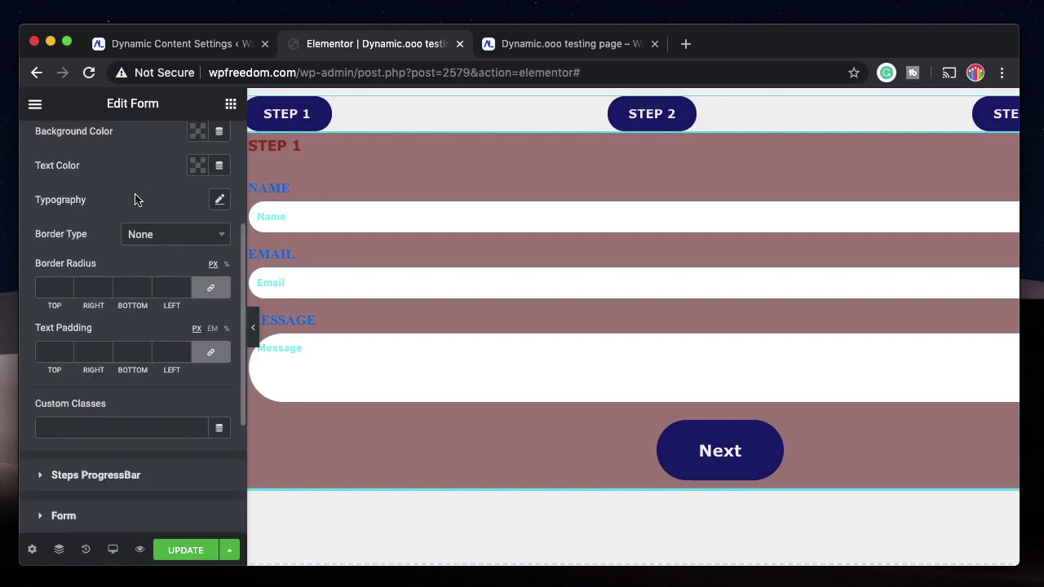
Step: Under Steps ProgressBar, set the step label Text Color to white
click(117, 360)
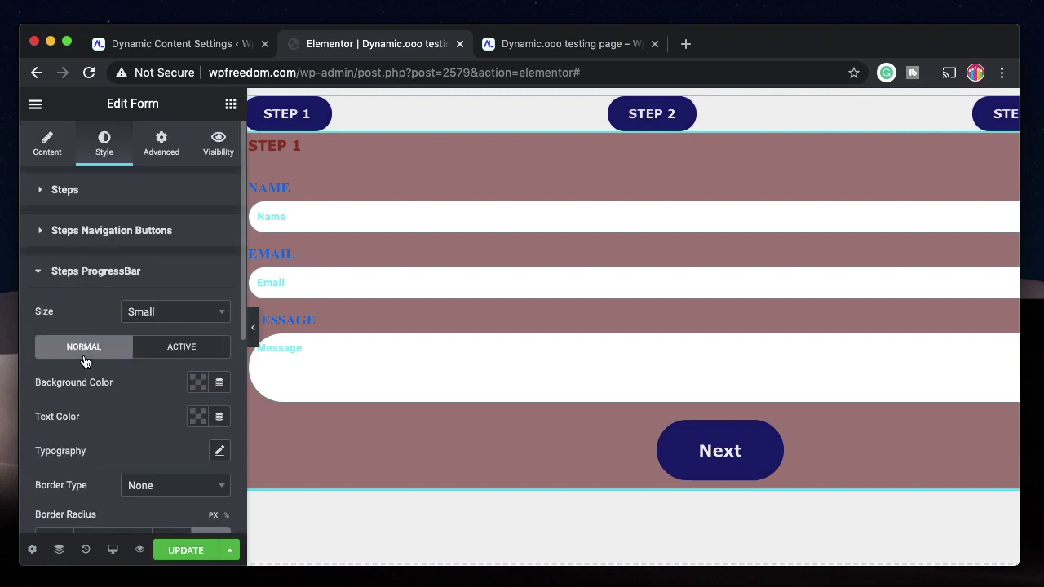
scroll(90, 360, down, 1)
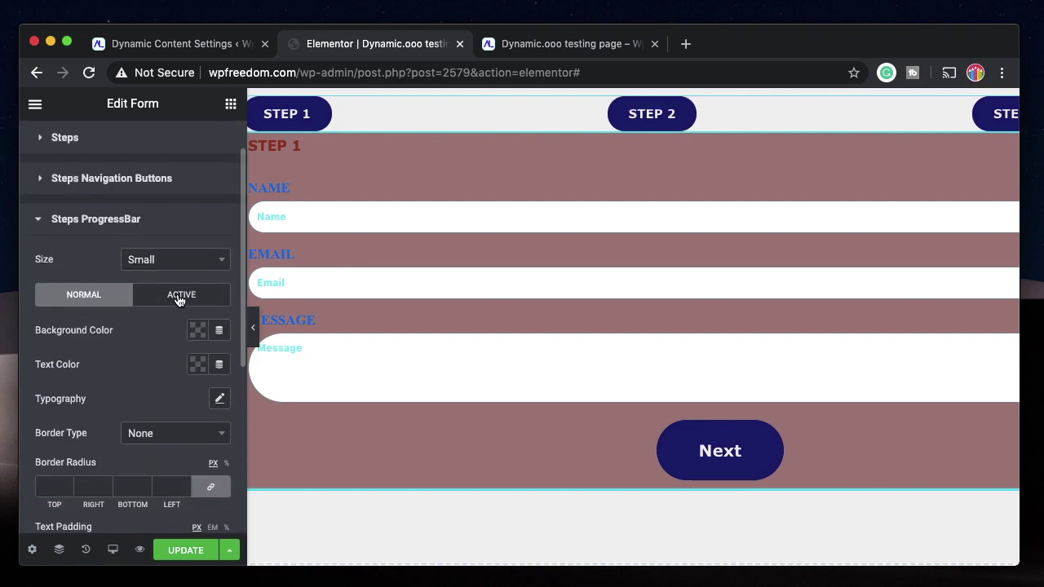
scroll(175, 308, down, 4)
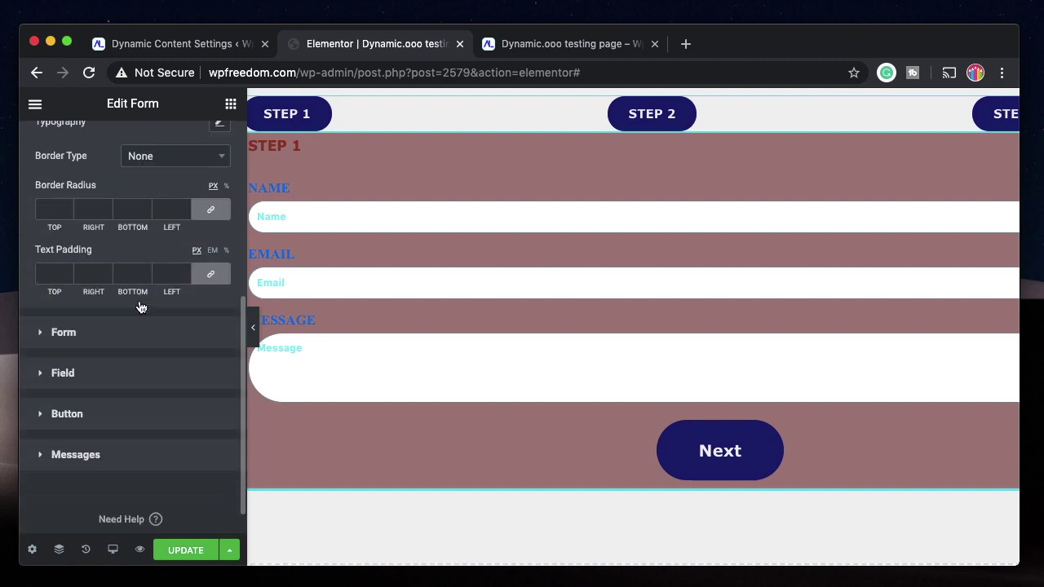
scroll(140, 303, up, 4)
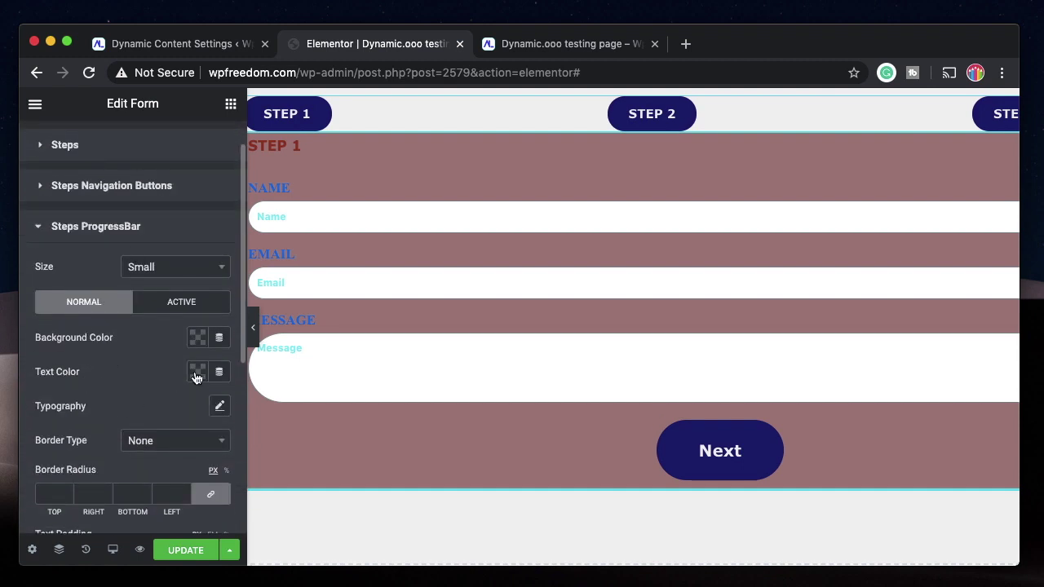
click(197, 372)
click(232, 117)
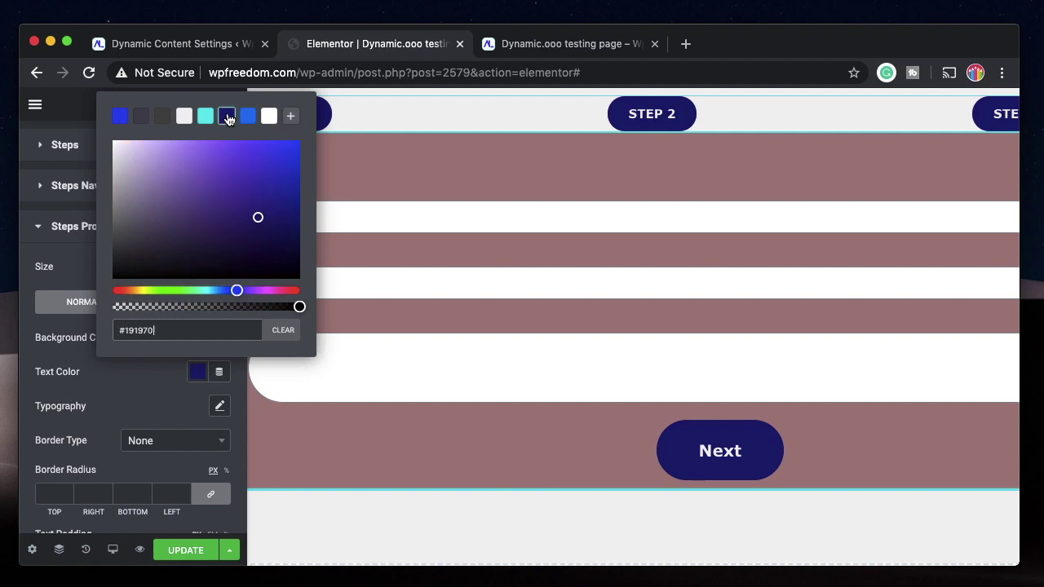
click(151, 419)
click(198, 372)
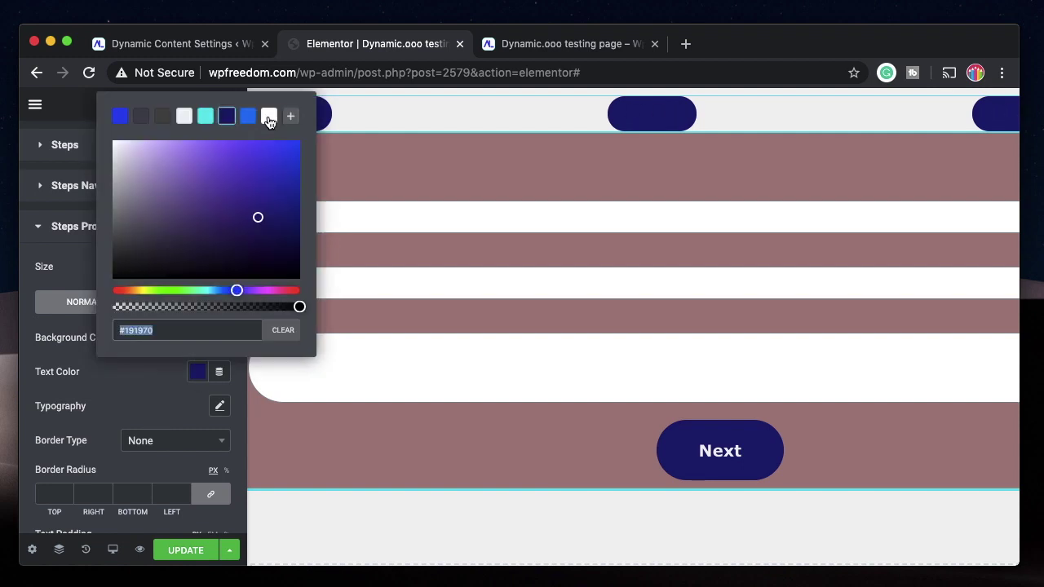
click(268, 109)
Step: Make the progress pill Background Color blue and update the page
click(197, 337)
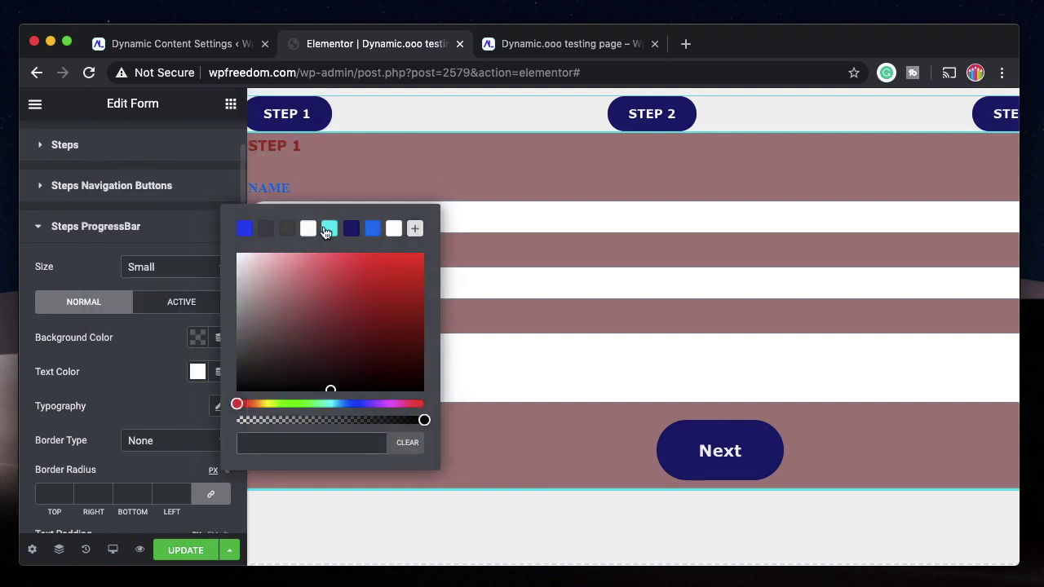
click(373, 228)
click(652, 112)
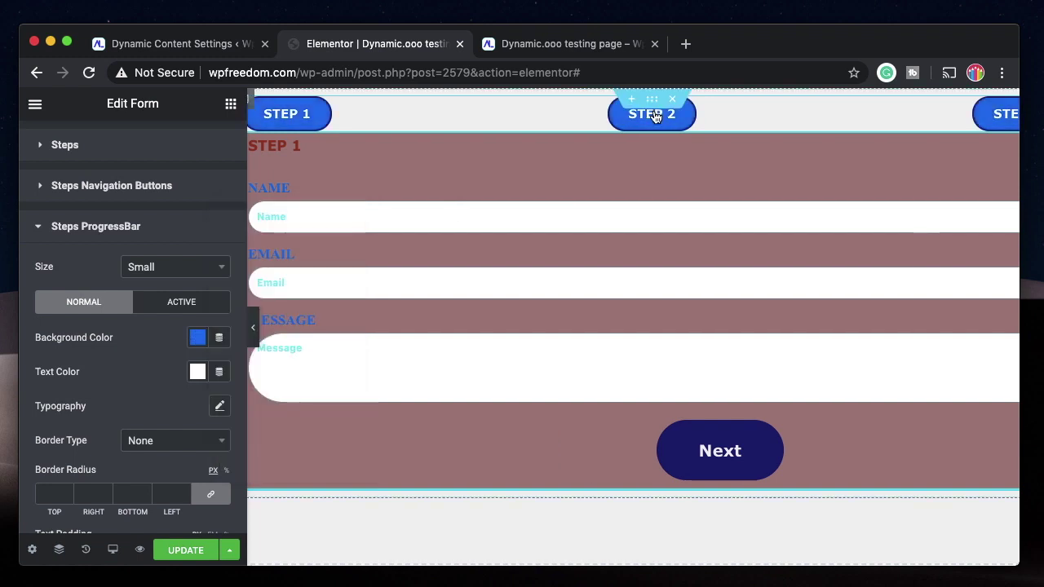
scroll(127, 385, down, 2)
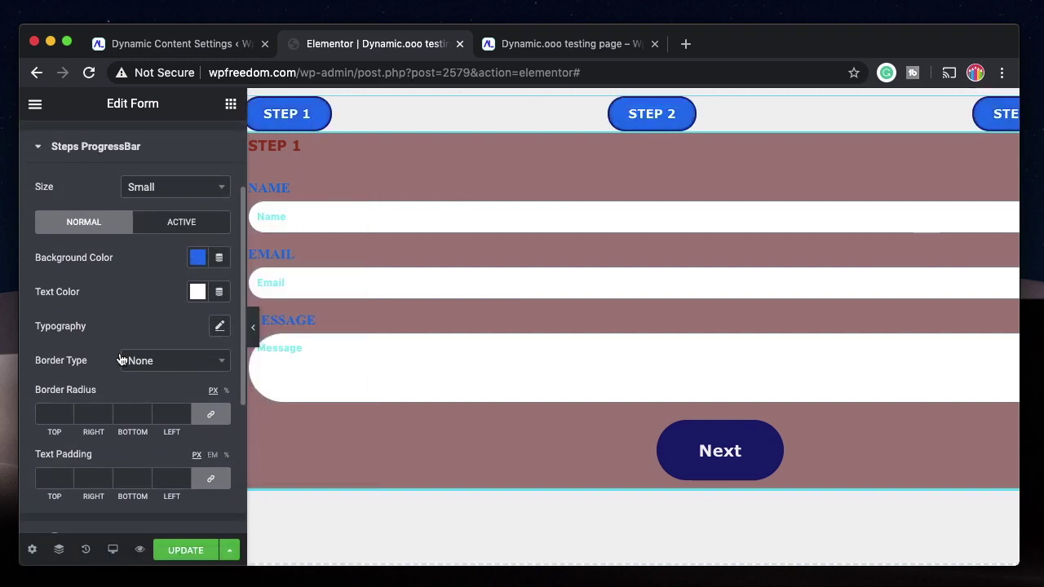
scroll(121, 359, down, 3)
click(186, 550)
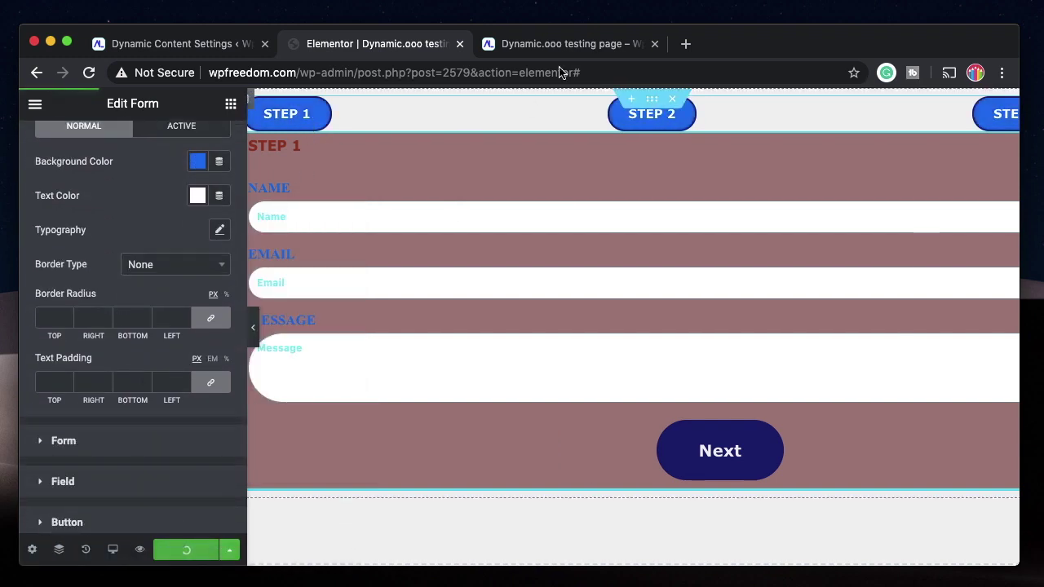
click(571, 43)
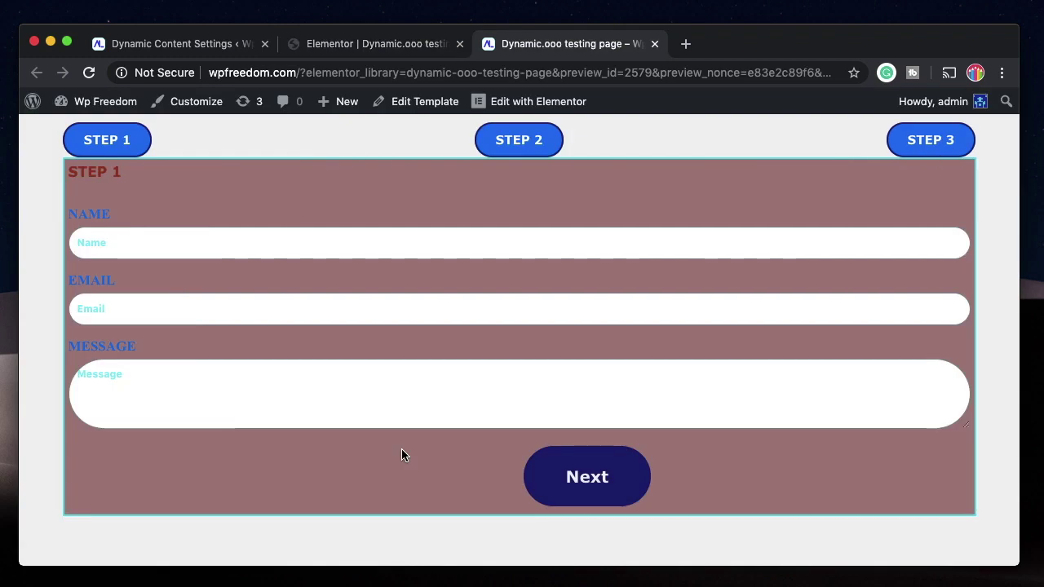
click(352, 42)
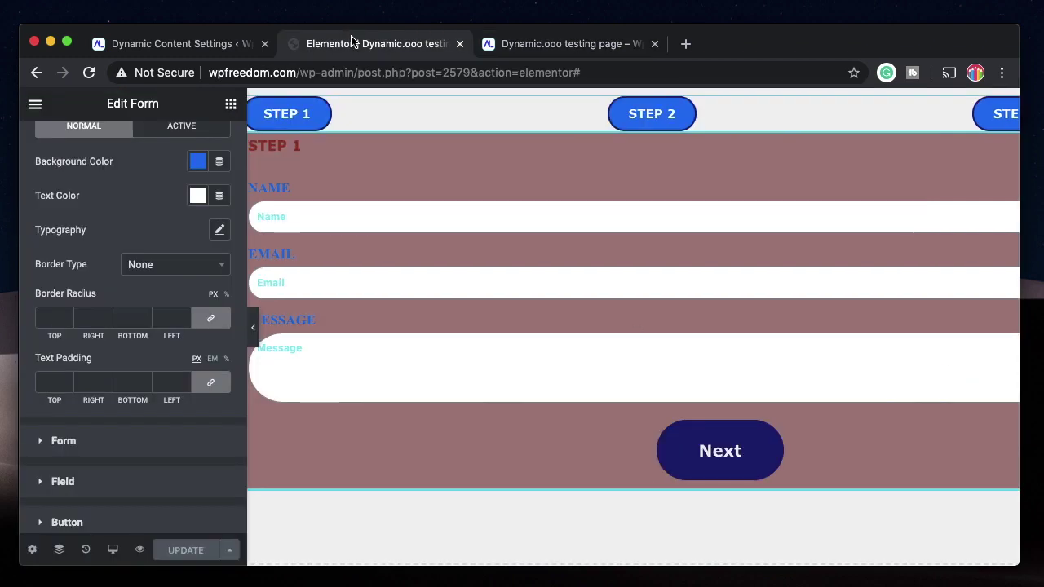